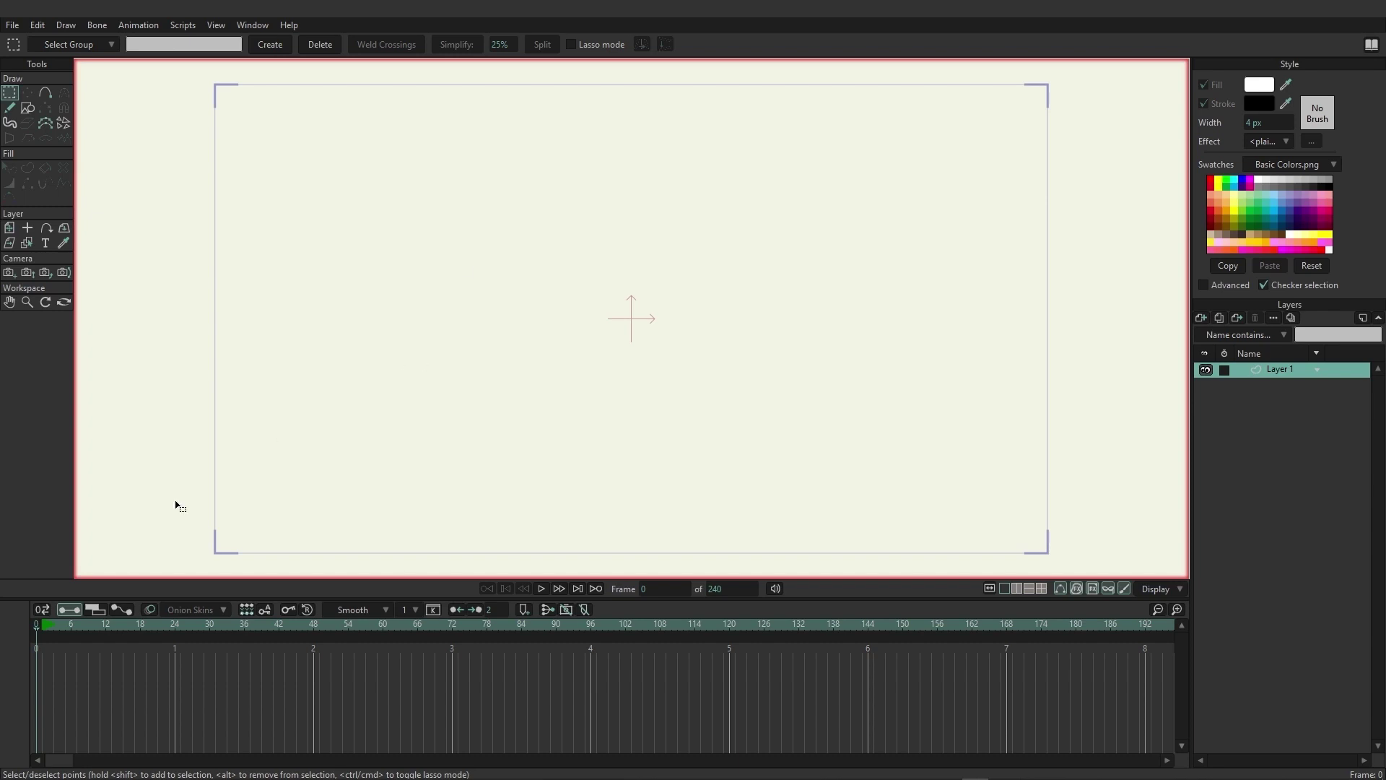
Step: Bring the timeline playhead back to frame 0 after stepping to frame 1
click(42, 624)
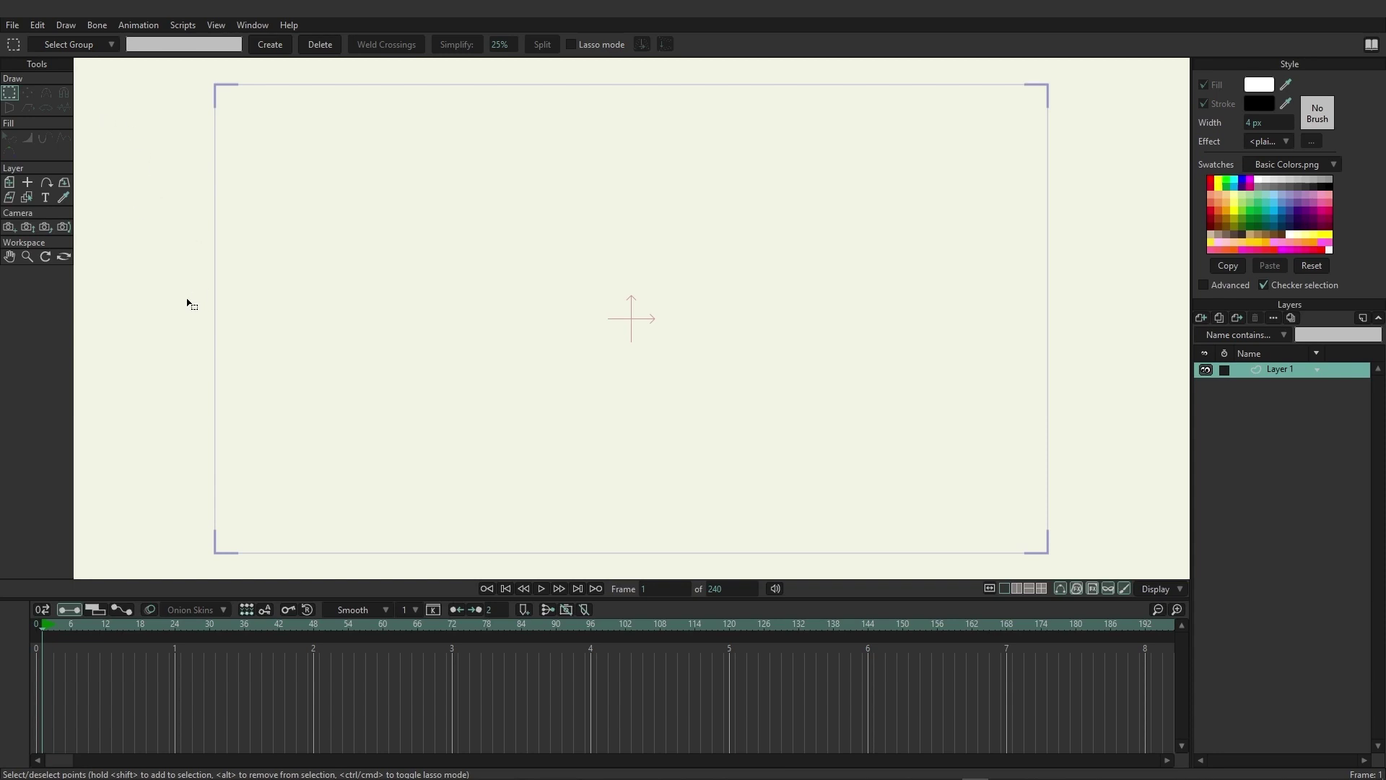
click(36, 627)
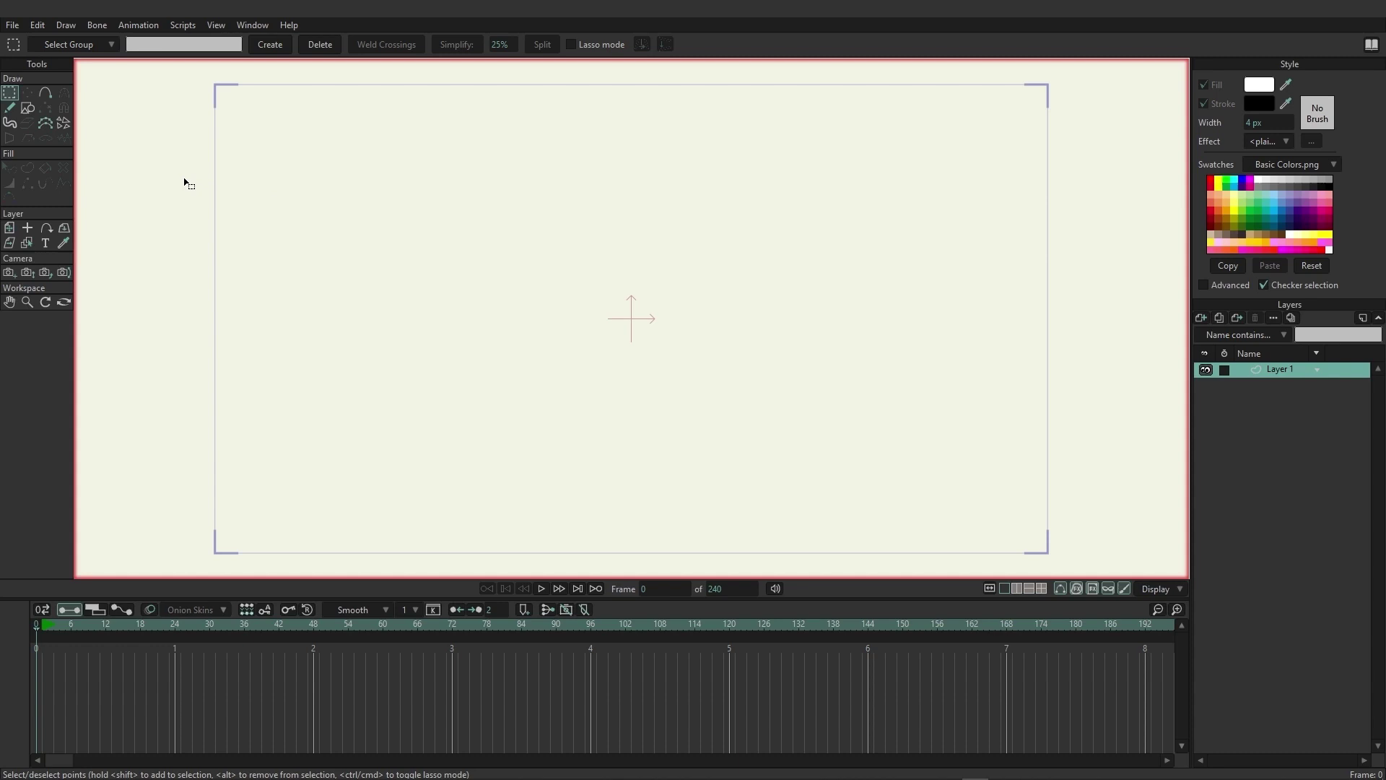
Step: Select the Draw Shape tool, leaving the Window menu unchanged
click(32, 111)
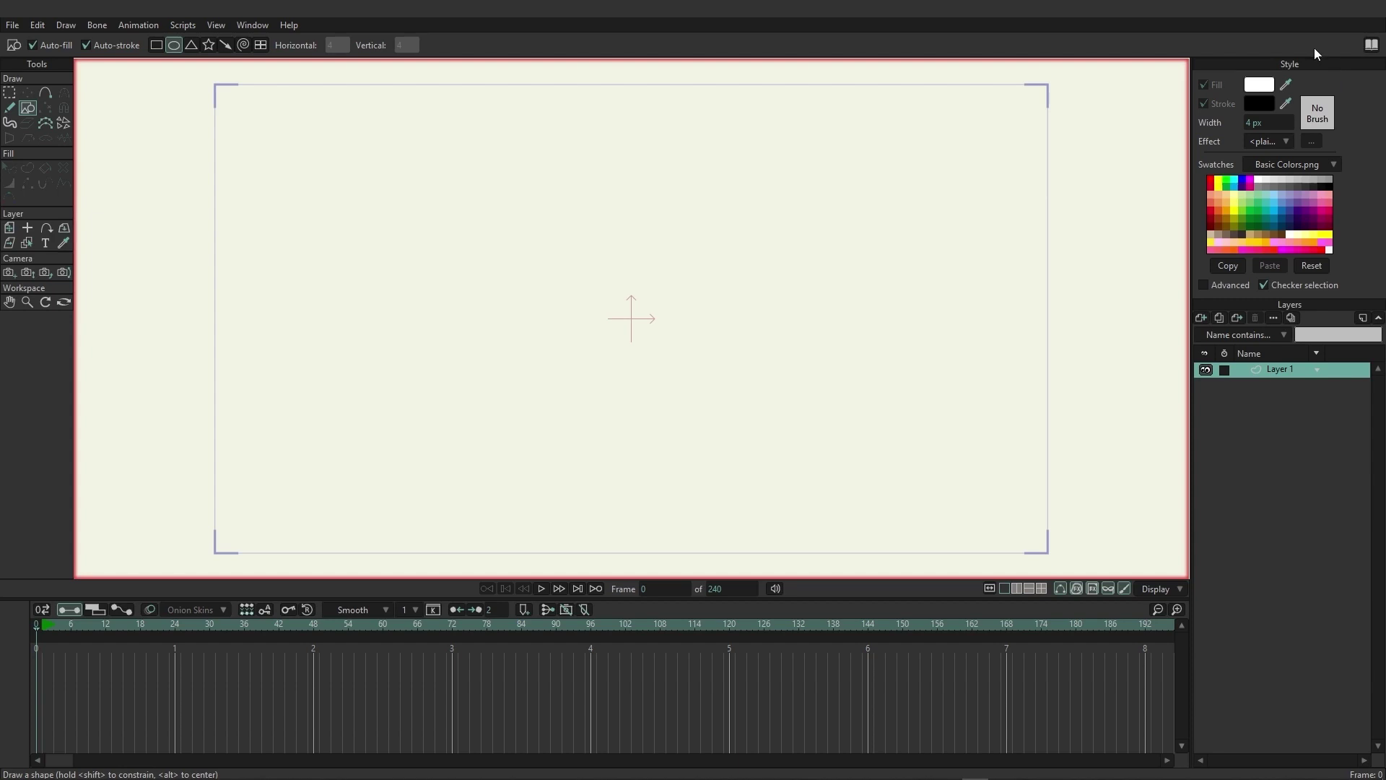
click(254, 26)
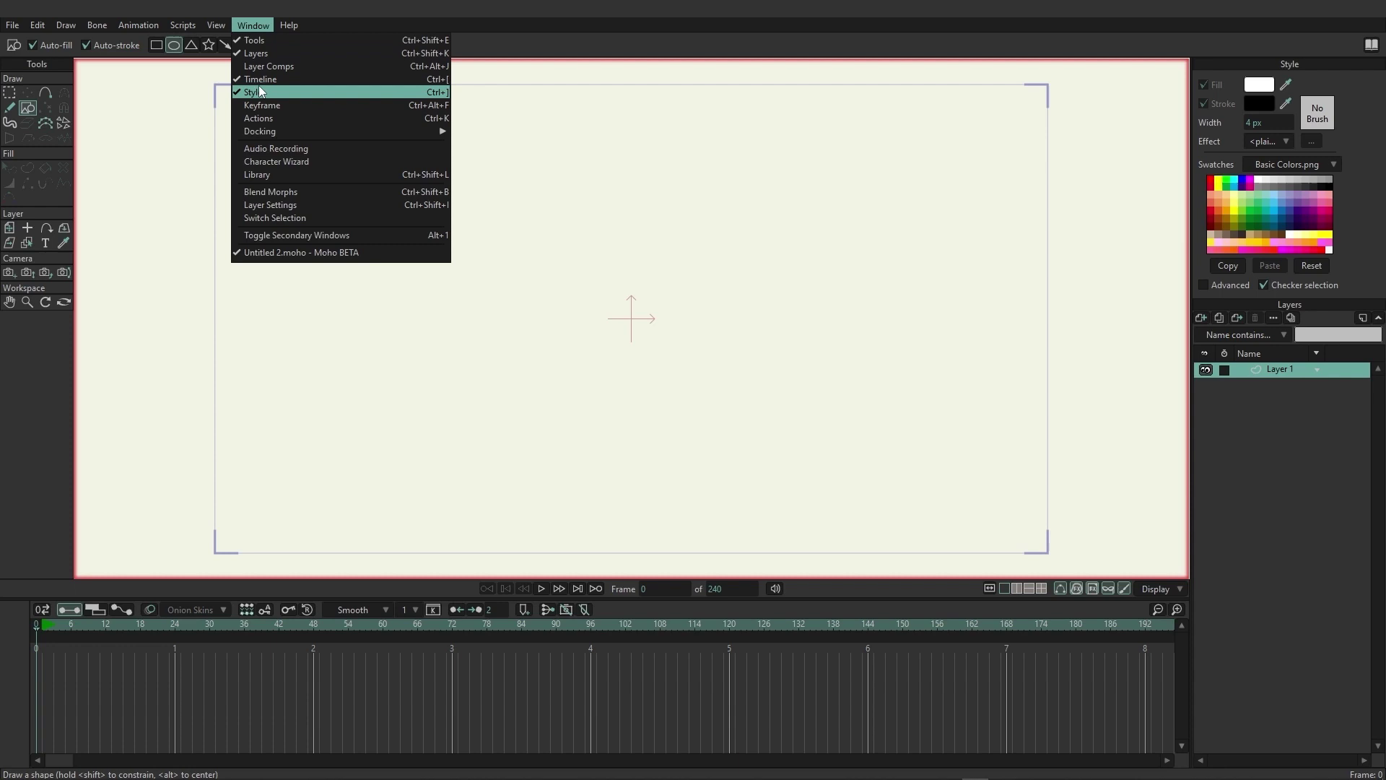
click(602, 33)
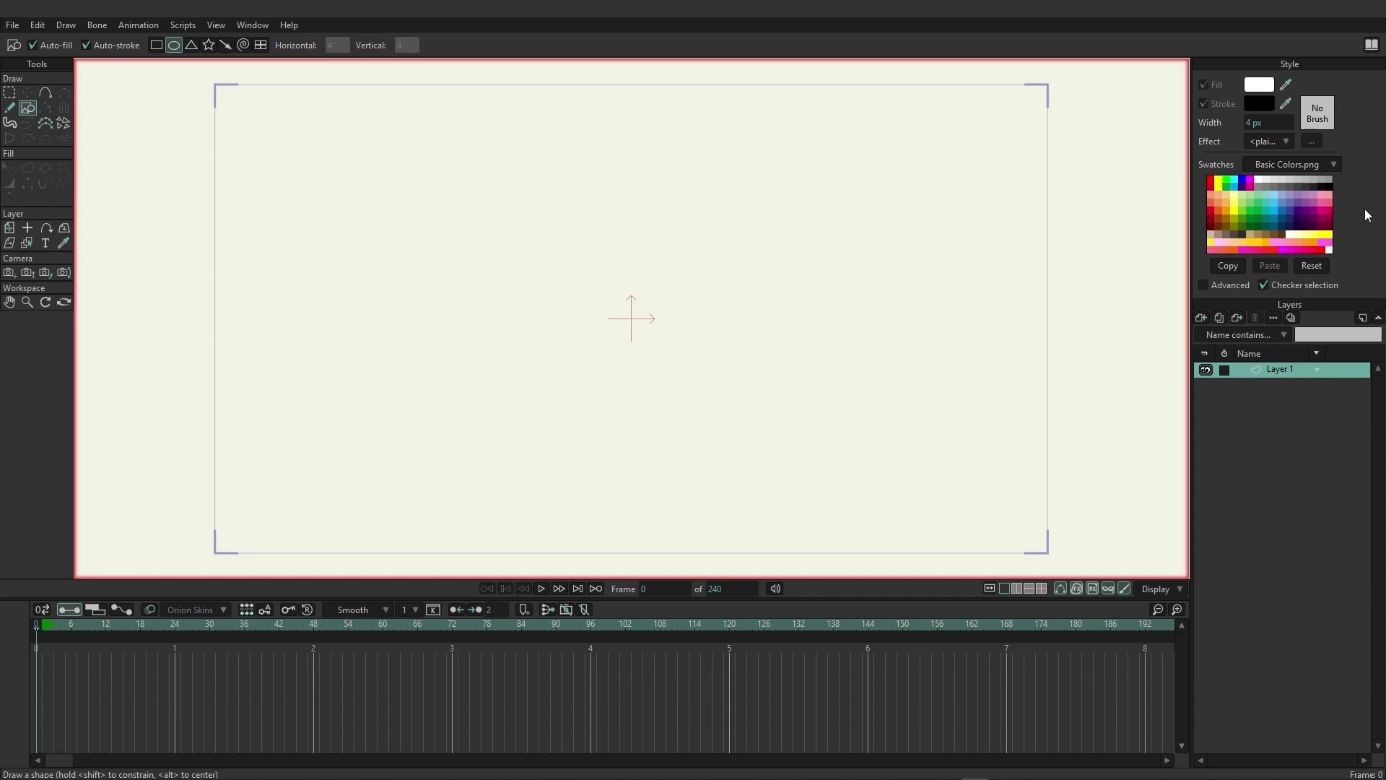
Step: Change the fill colour to red D44545
click(1257, 88)
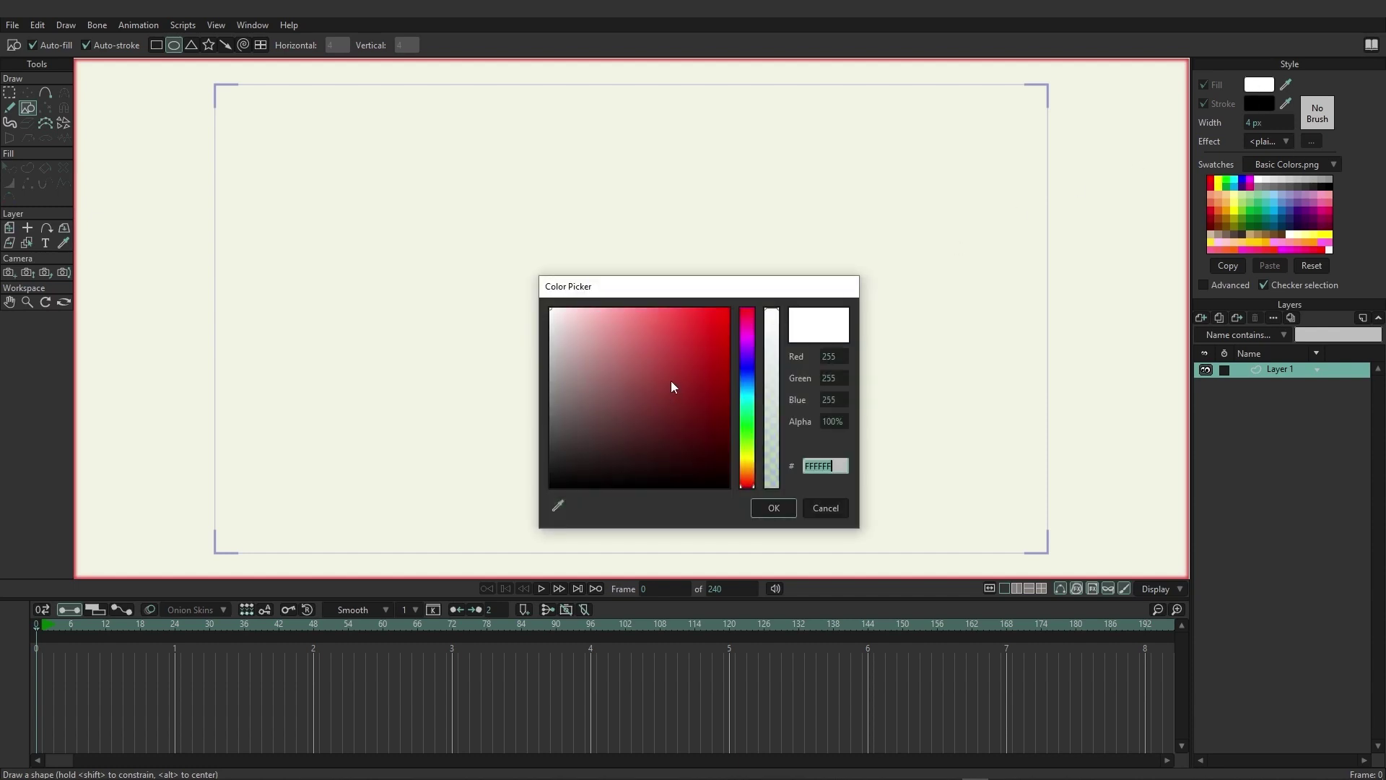
drag(671, 381, 671, 338)
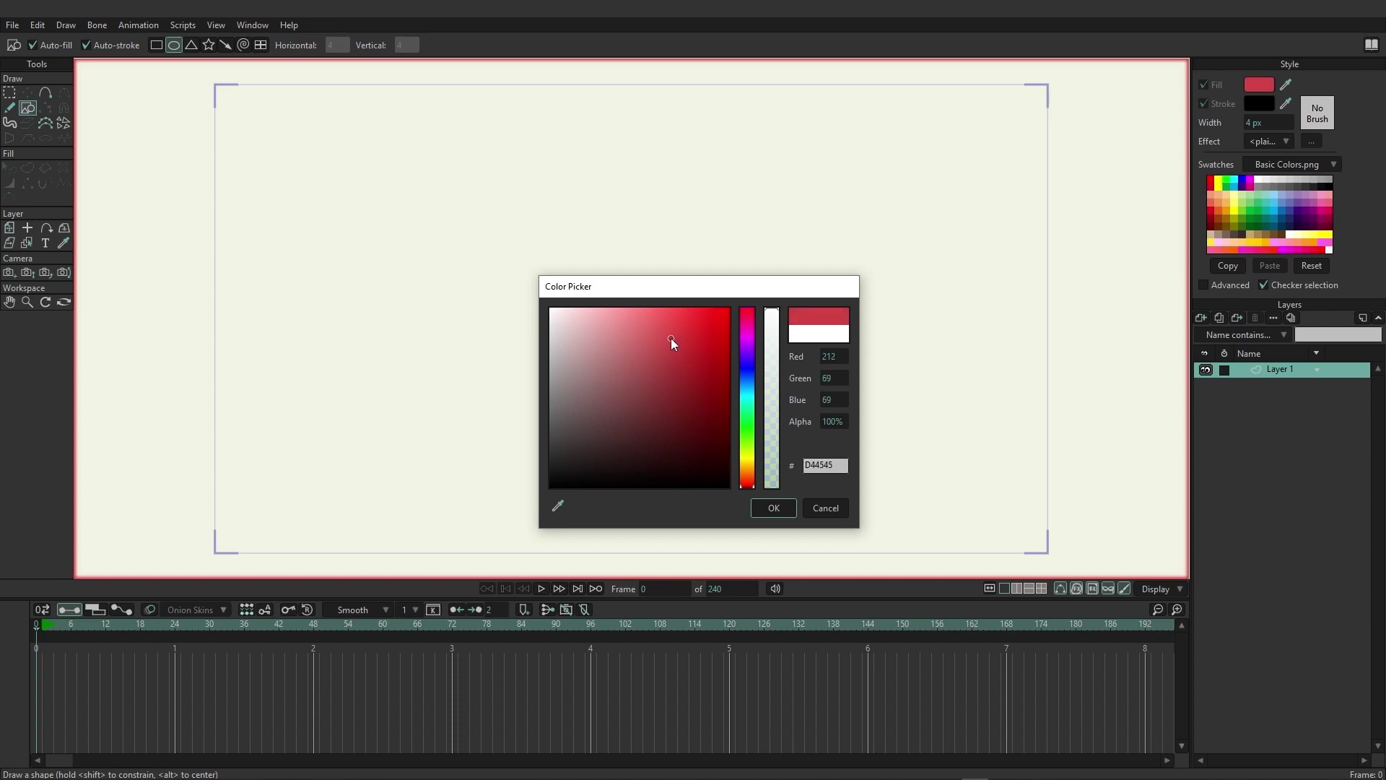
click(773, 508)
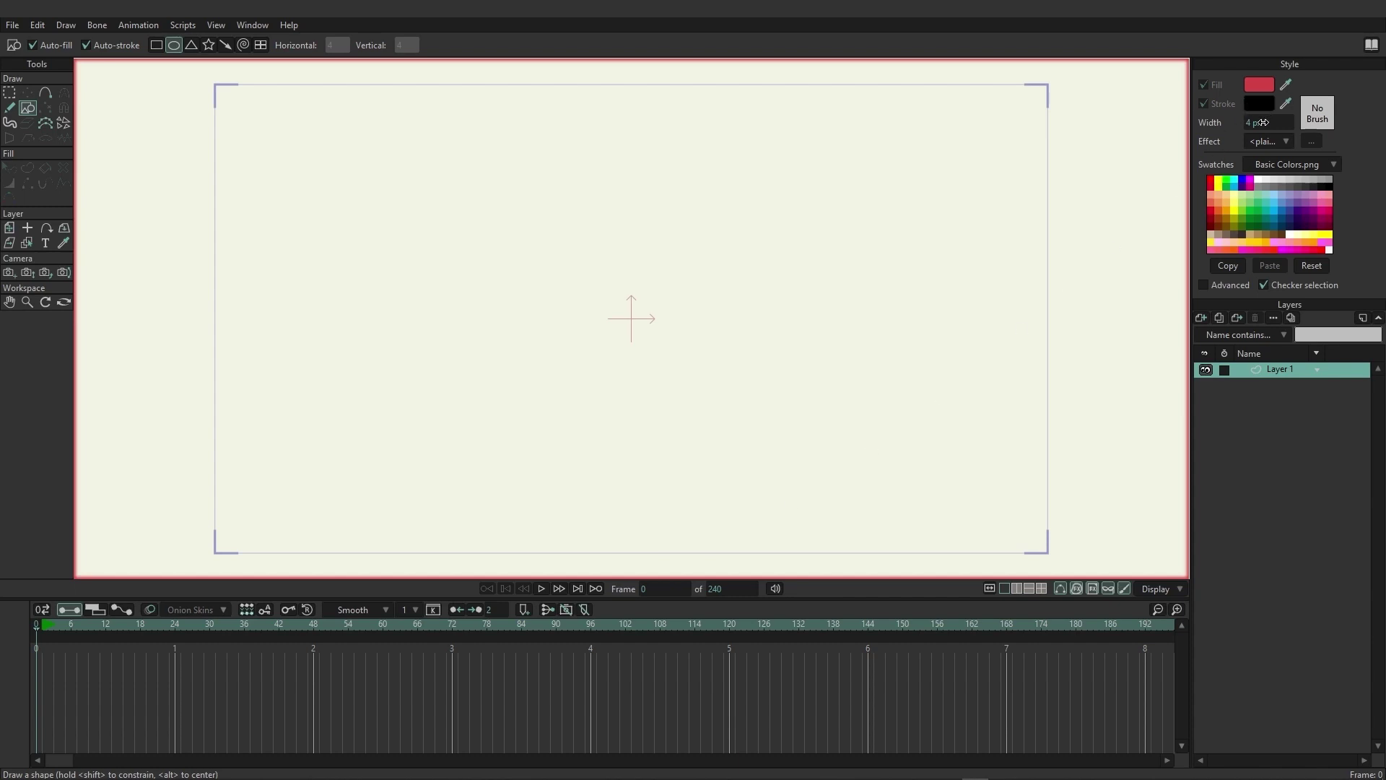
Step: Set a 10 px line width and draw two side-by-side circles on Layer 1
drag(1263, 123, 1296, 119)
mouse_move(395, 141)
mouse_down()
mouse_move(606, 303)
mouse_move(685, 419)
mouse_move(571, 349)
mouse_move(661, 376)
mouse_move(684, 397)
mouse_move(650, 426)
mouse_move(681, 405)
mouse_move(677, 423)
mouse_up()
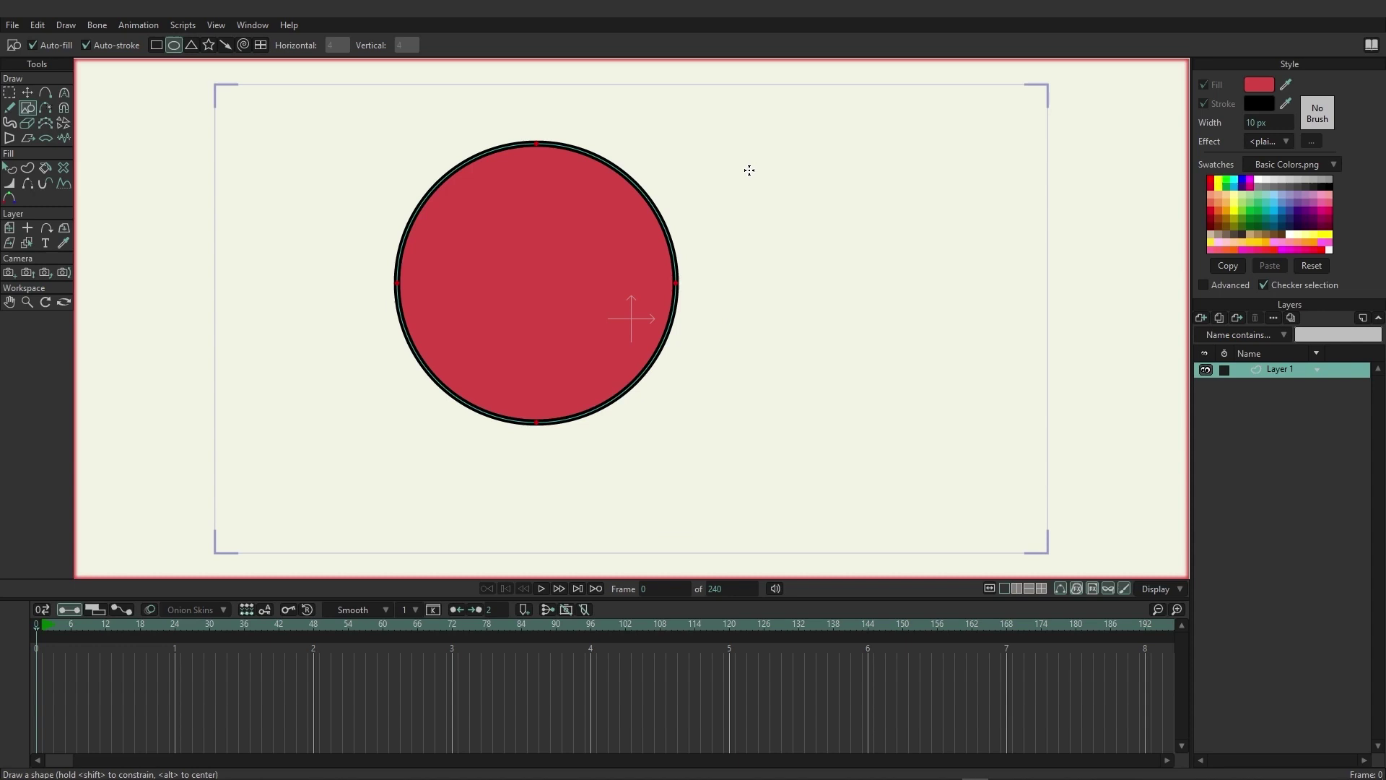
drag(749, 171, 995, 393)
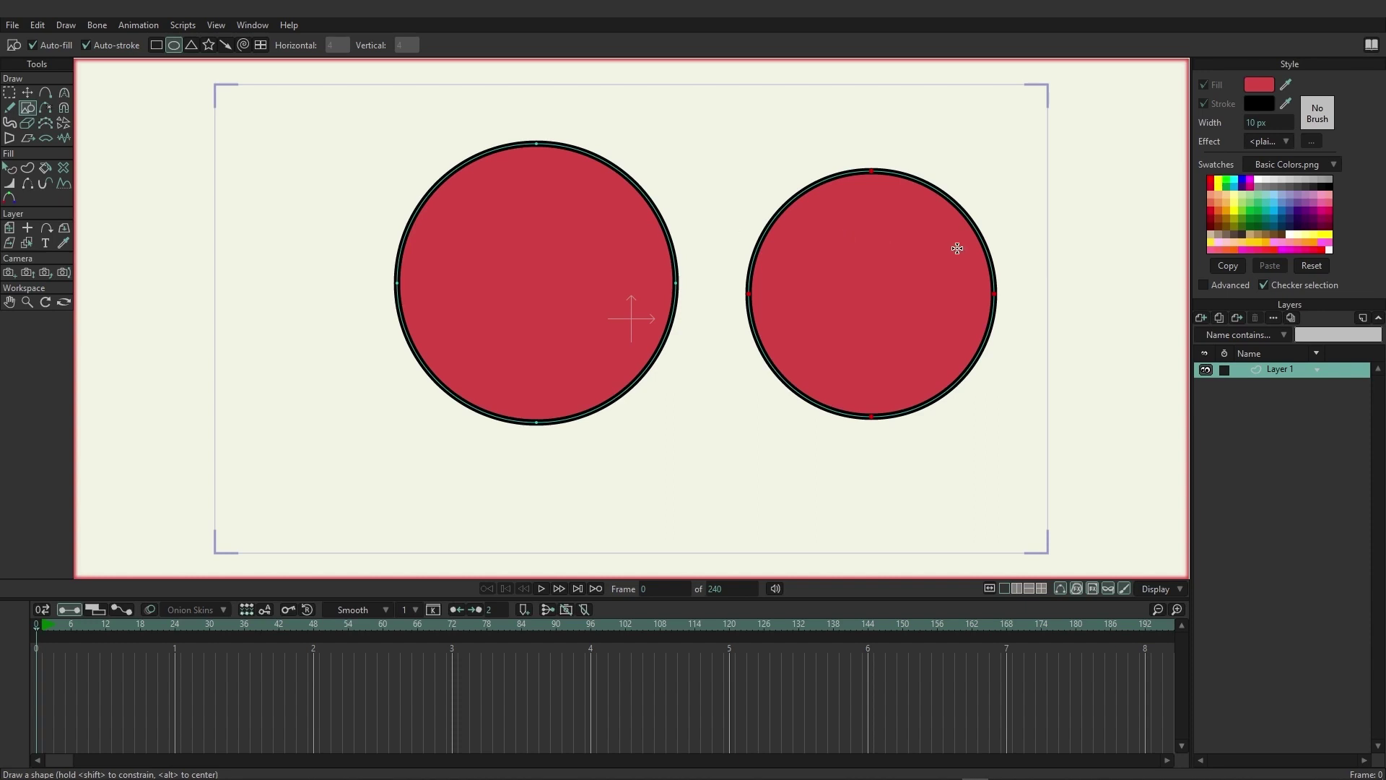
Step: Add vector Layer 2, hide Layer 1's circles, and pick the Freehand tool
click(1201, 318)
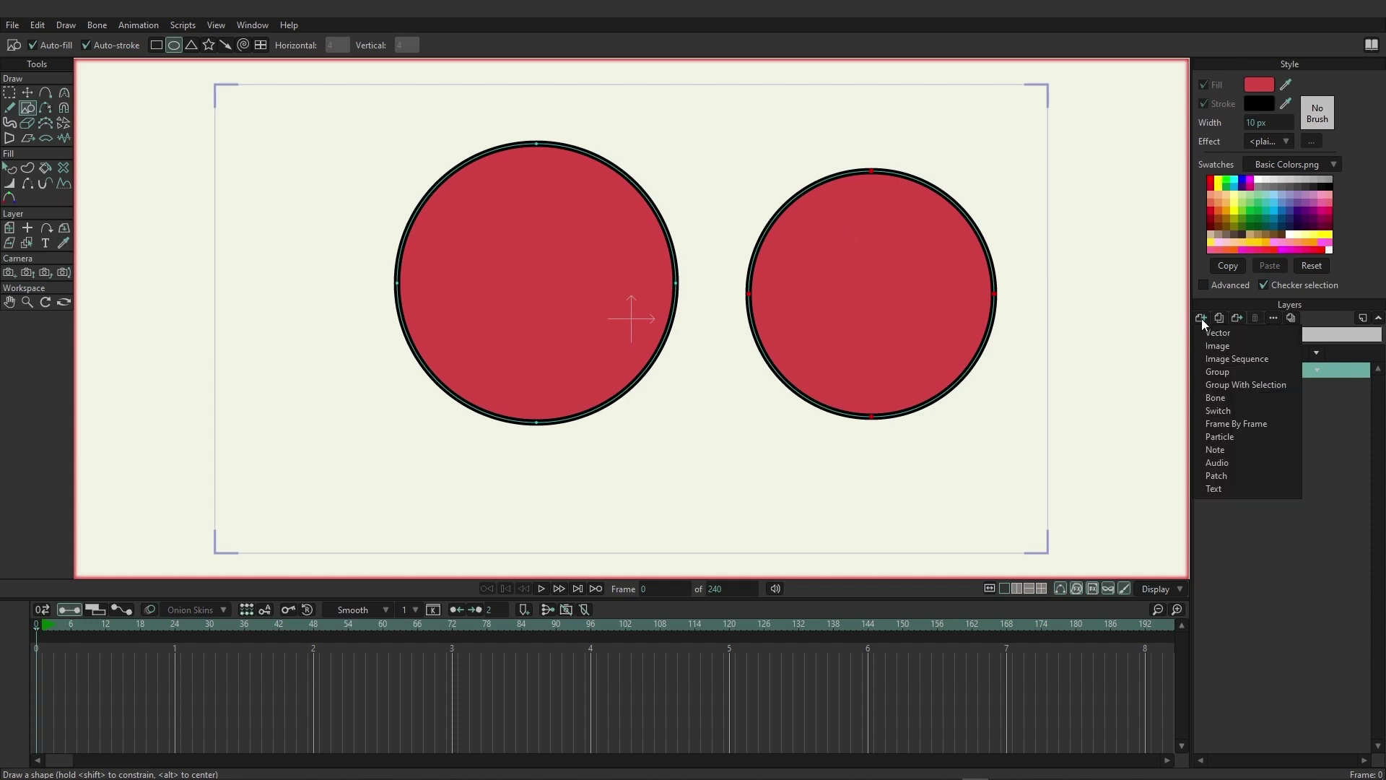
click(1207, 332)
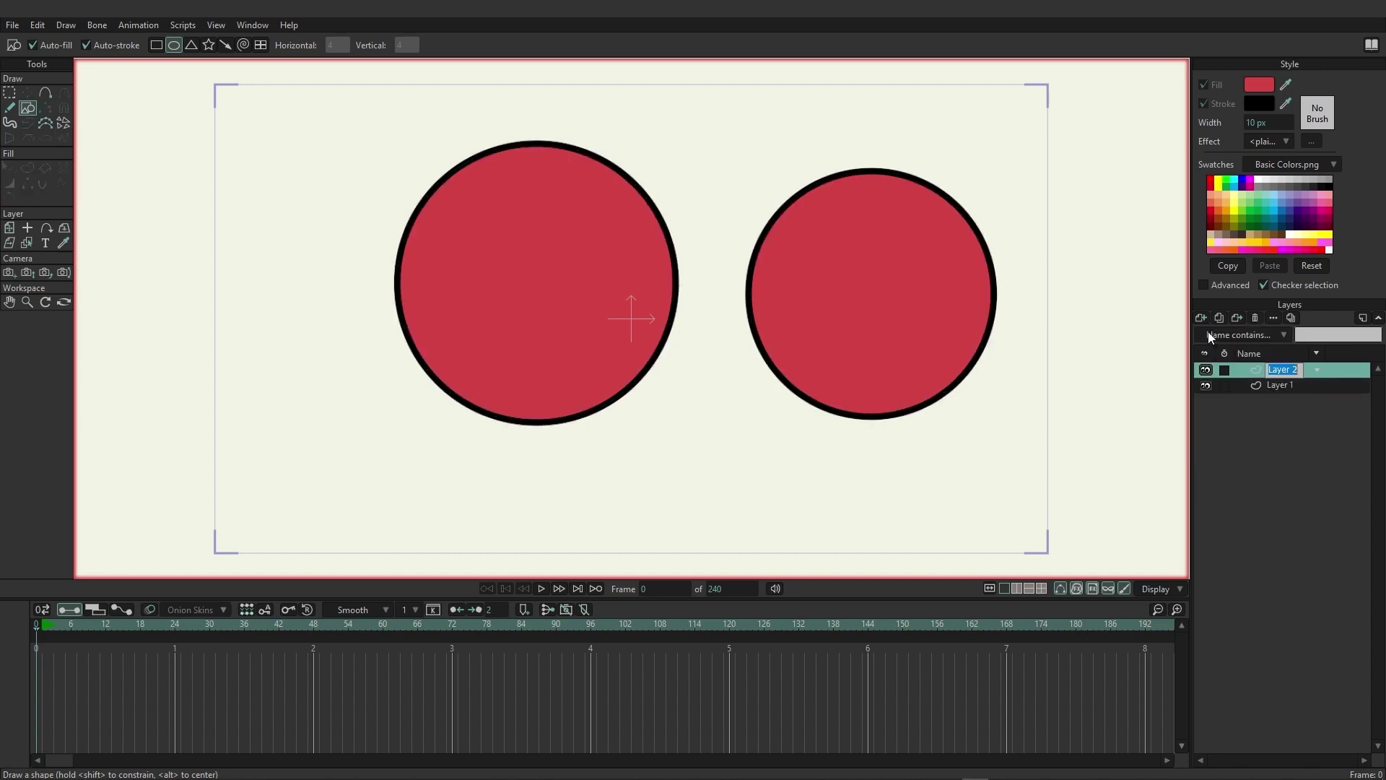
click(1206, 386)
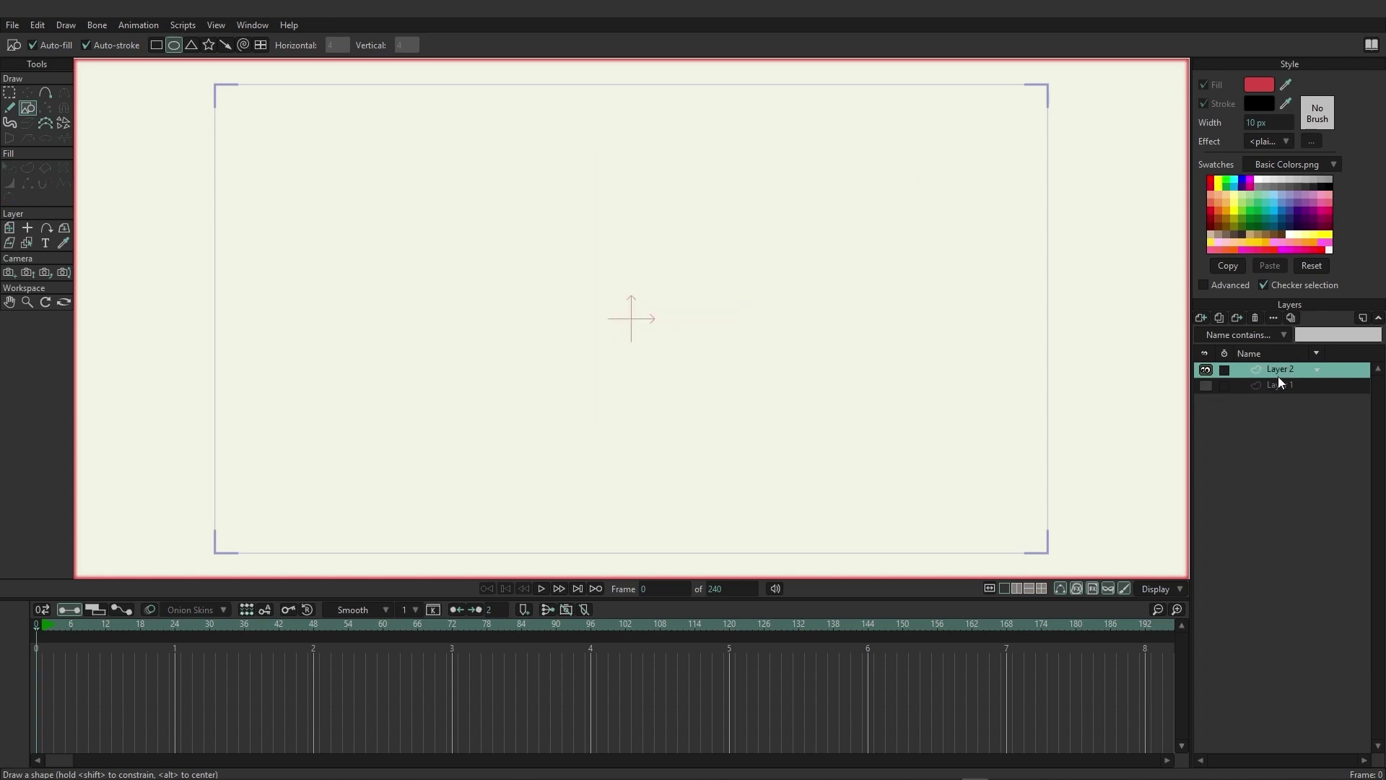
click(11, 108)
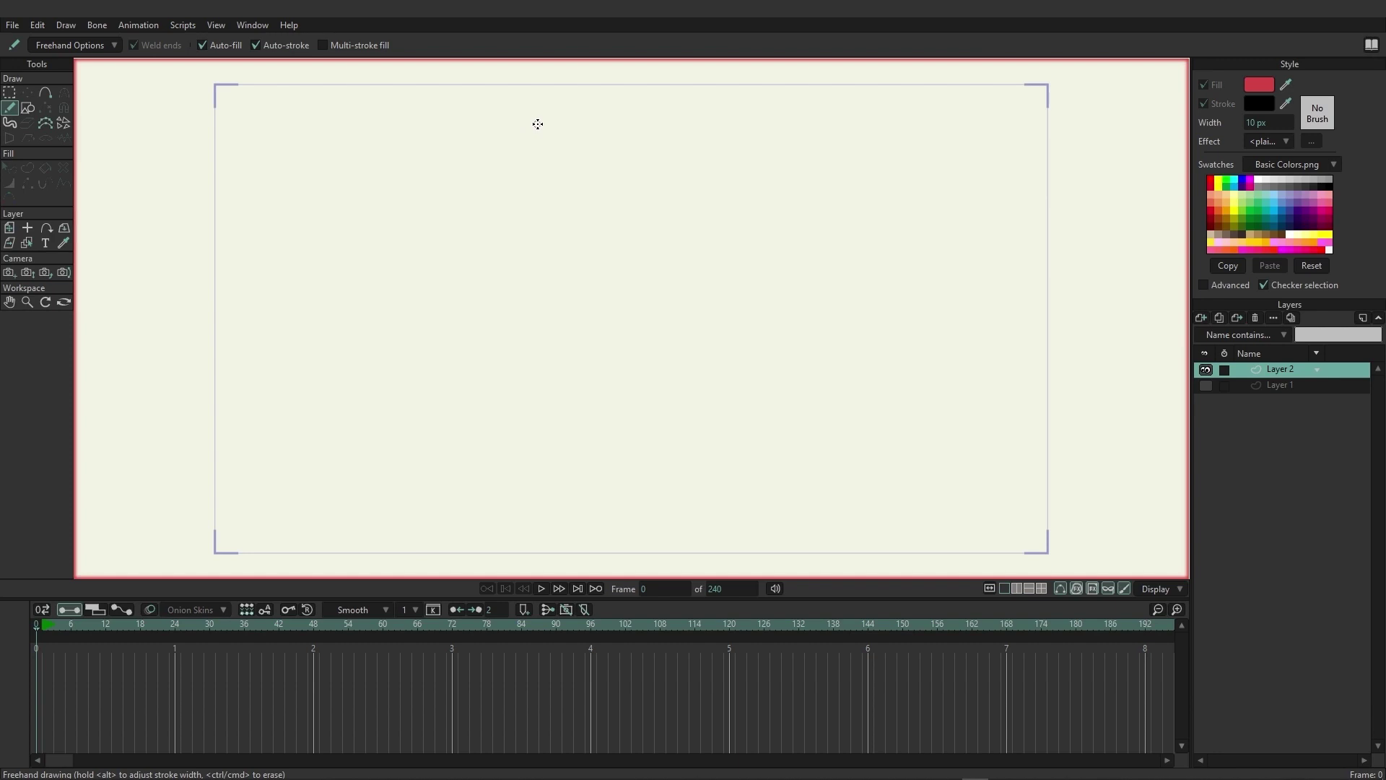
Step: Draw a large looping red freehand squiggle across the canvas and view the line width options
mouse_move(538, 123)
mouse_down()
mouse_move(486, 149)
mouse_move(412, 143)
mouse_move(381, 167)
mouse_move(376, 199)
mouse_move(404, 237)
mouse_move(454, 251)
mouse_move(559, 226)
mouse_move(592, 242)
mouse_move(600, 303)
mouse_move(542, 355)
mouse_move(389, 306)
mouse_move(364, 341)
mouse_move(384, 387)
mouse_move(508, 429)
mouse_move(689, 406)
mouse_move(700, 422)
mouse_move(682, 470)
mouse_move(605, 509)
mouse_move(404, 478)
mouse_move(357, 526)
mouse_move(390, 548)
mouse_move(680, 548)
mouse_move(879, 493)
mouse_up()
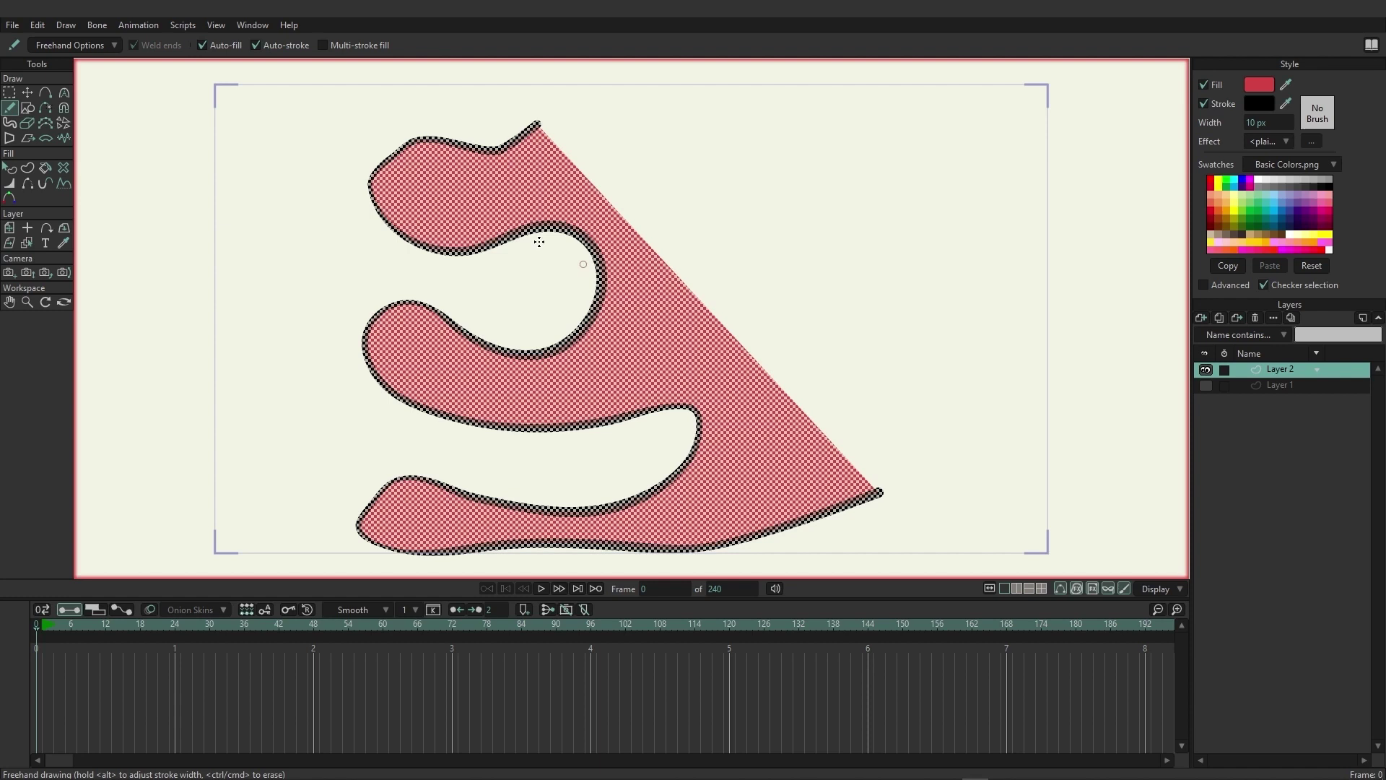
click(105, 45)
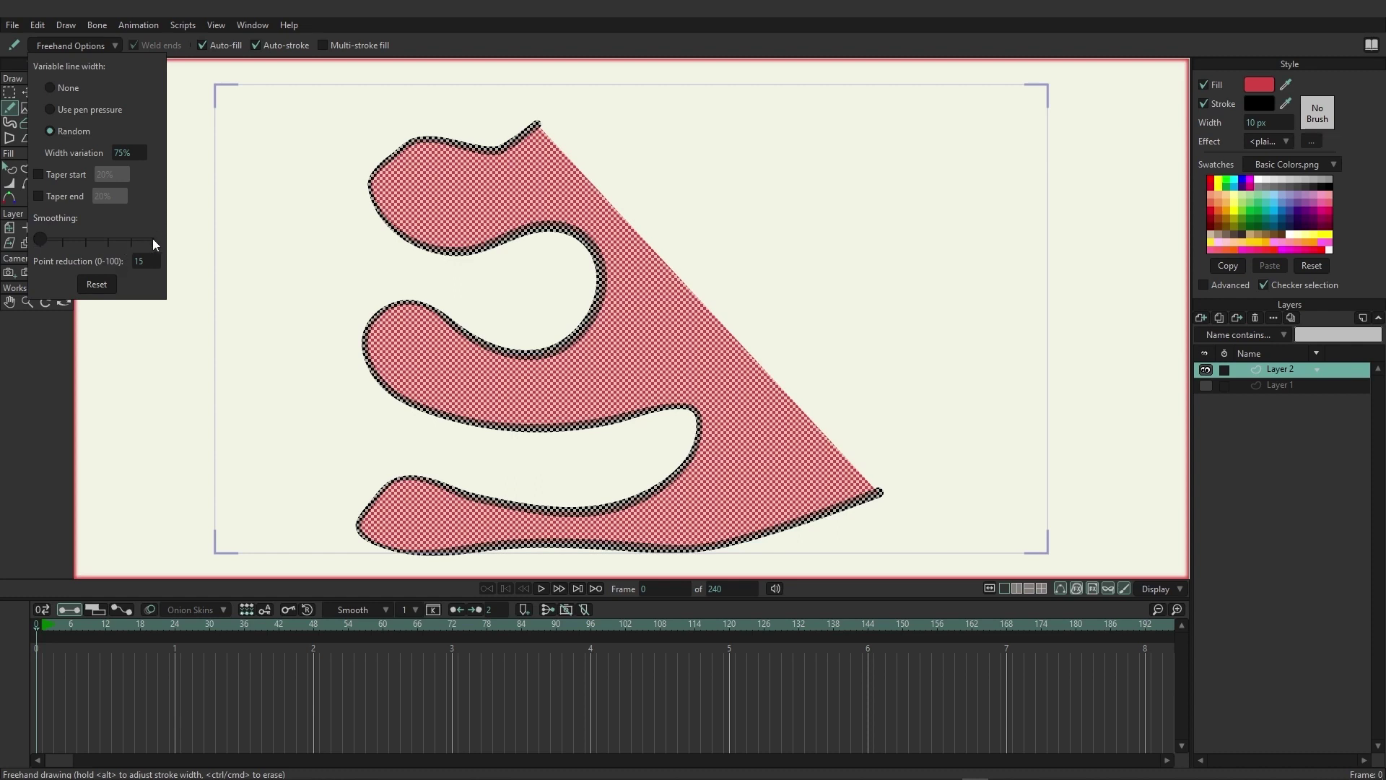
Step: Draw a red curl at upper right and a red teardrop near the top-right corner
click(728, 172)
mouse_move(730, 176)
mouse_down()
mouse_move(785, 144)
mouse_move(811, 150)
mouse_move(813, 195)
mouse_move(790, 197)
mouse_move(790, 167)
mouse_move(761, 169)
mouse_move(753, 216)
mouse_move(793, 234)
mouse_move(849, 224)
mouse_move(898, 240)
mouse_move(898, 267)
mouse_move(871, 296)
mouse_move(750, 280)
mouse_move(740, 301)
mouse_move(755, 326)
mouse_move(817, 348)
mouse_move(913, 320)
mouse_move(917, 347)
mouse_move(893, 376)
mouse_move(801, 391)
mouse_move(743, 349)
mouse_move(699, 249)
mouse_move(724, 180)
mouse_up()
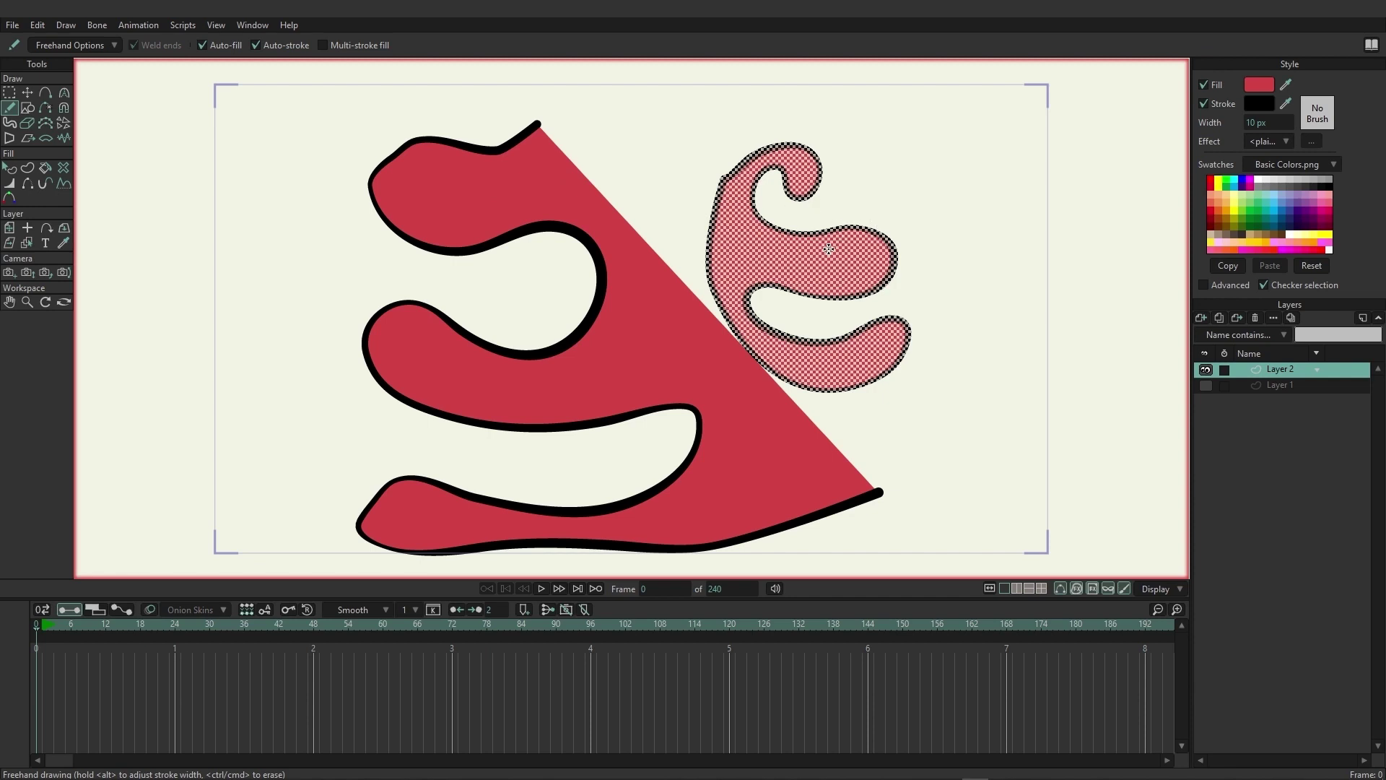
mouse_move(1027, 135)
mouse_down()
mouse_move(1011, 110)
mouse_move(950, 119)
mouse_move(930, 141)
mouse_move(928, 192)
mouse_move(971, 270)
mouse_move(959, 310)
mouse_up()
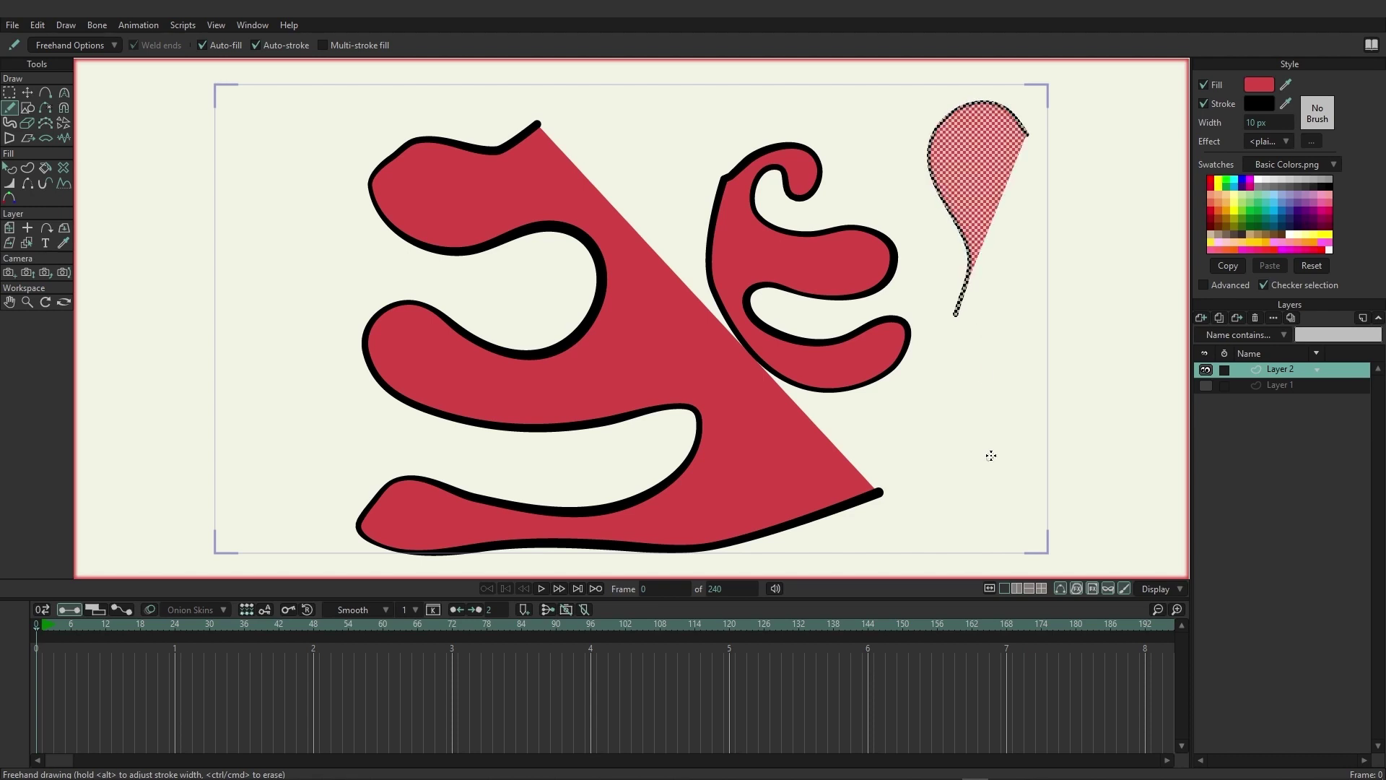
Step: Turn off Auto-fill and draw an unfilled black curve on the left of the drawing
scroll(938, 441, right, 4)
scroll(938, 441, up, 2)
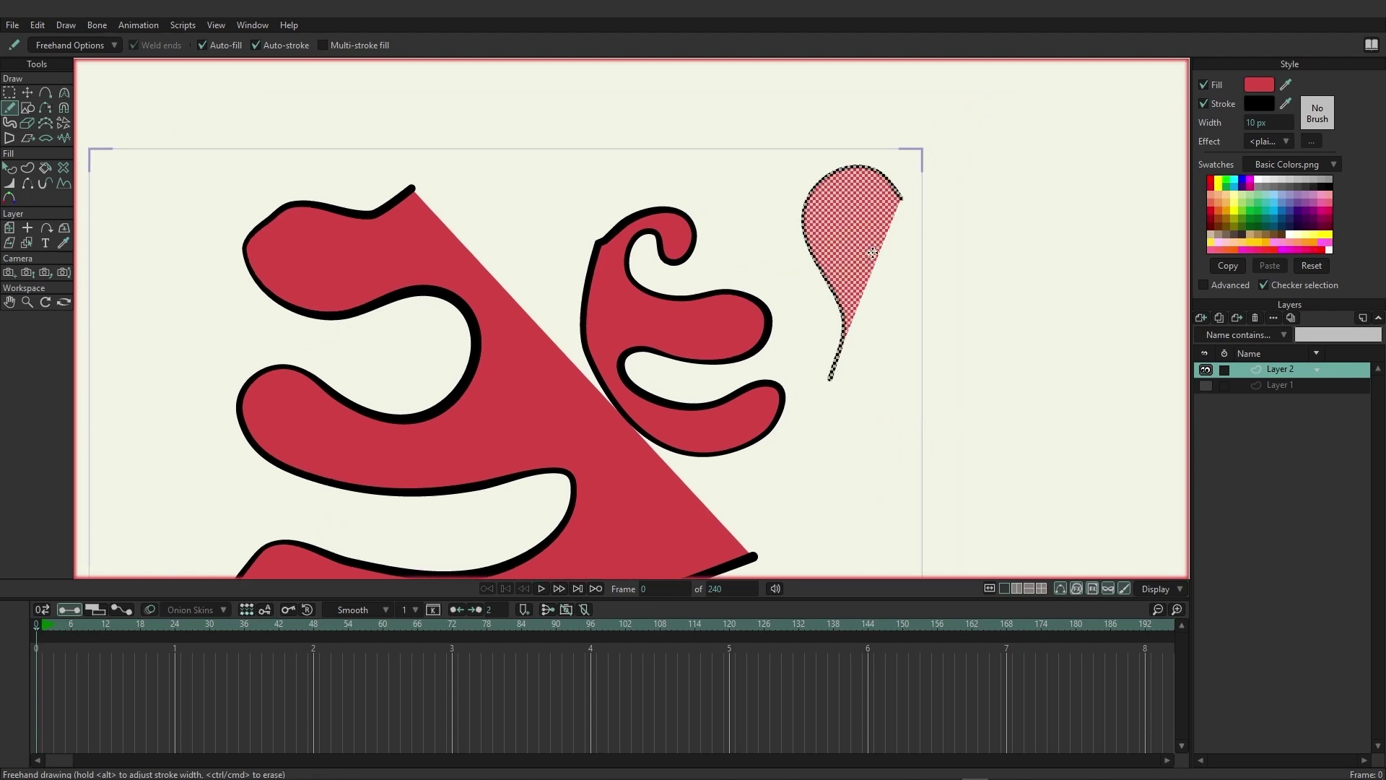
click(228, 45)
mouse_move(221, 172)
mouse_down()
mouse_move(134, 271)
mouse_move(163, 361)
mouse_move(208, 300)
mouse_move(205, 268)
mouse_move(228, 280)
mouse_move(229, 346)
mouse_move(173, 401)
mouse_move(148, 460)
mouse_move(187, 450)
mouse_up()
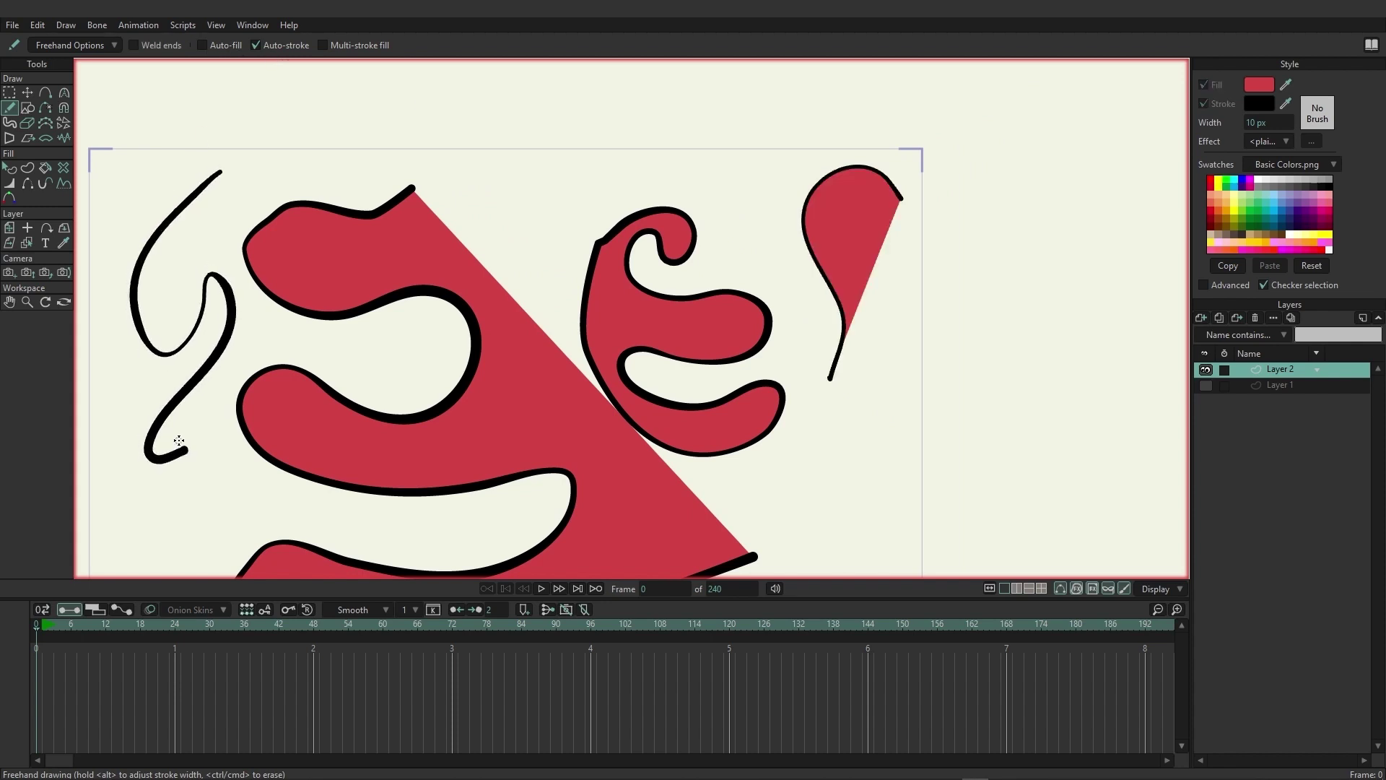
drag(673, 342, 327, 291)
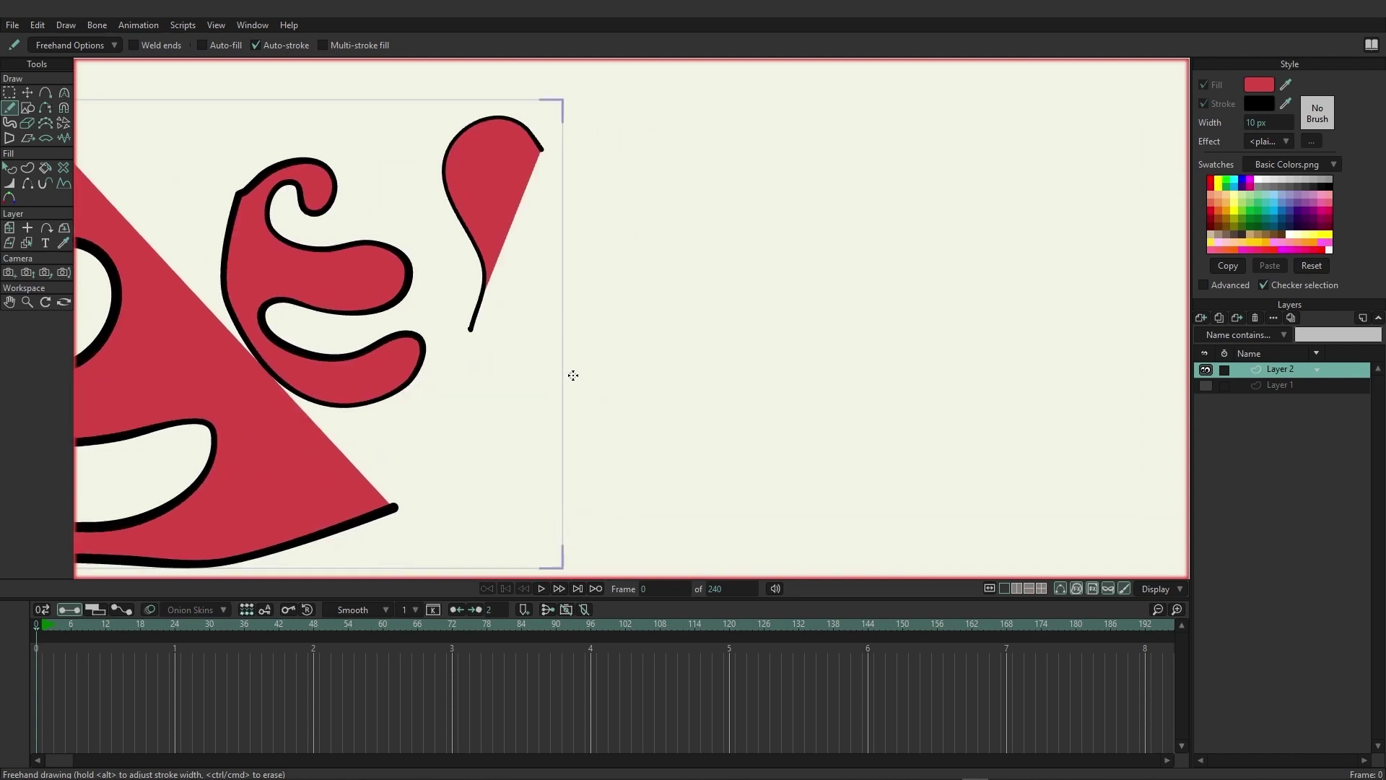
drag(566, 374, 981, 356)
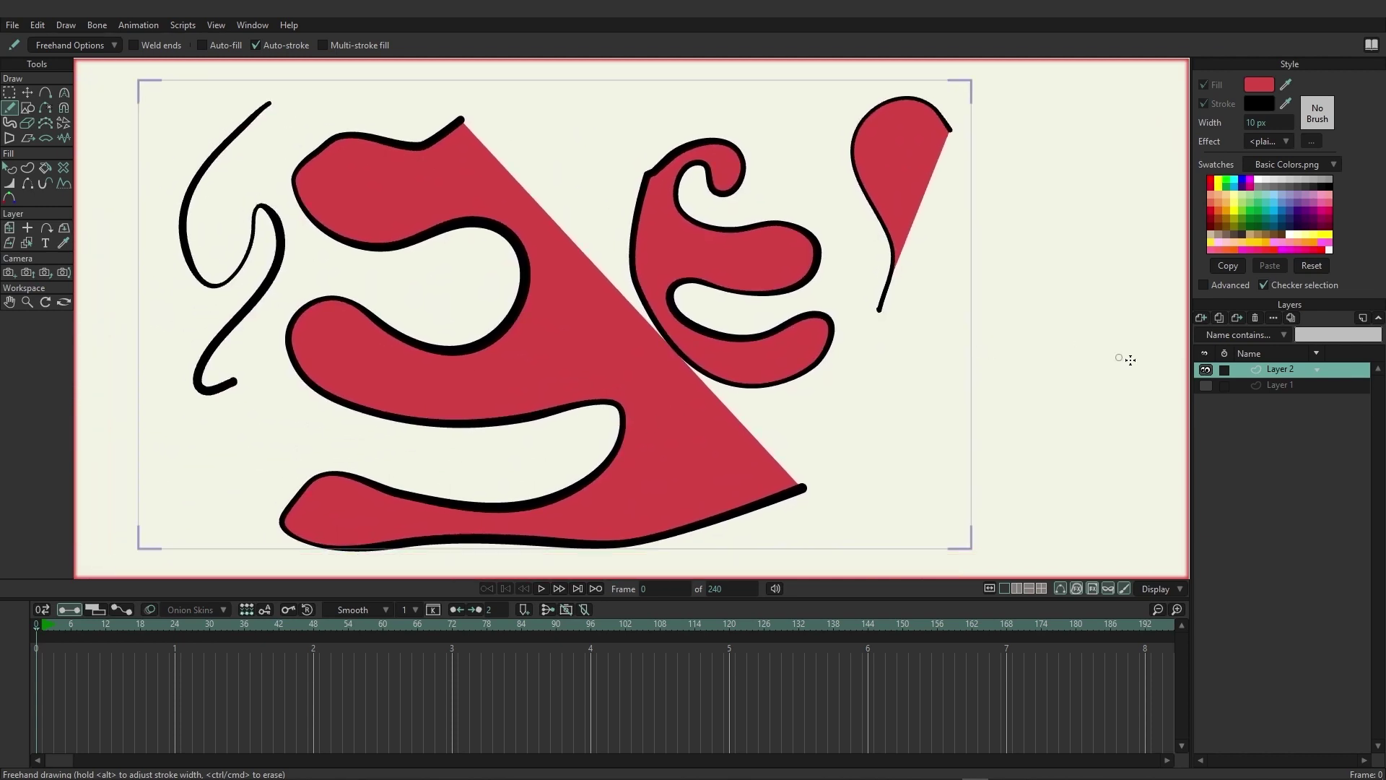
Step: Hide Layer 2, then add vector Layer 3 and make it the active layer
click(1206, 369)
click(1201, 319)
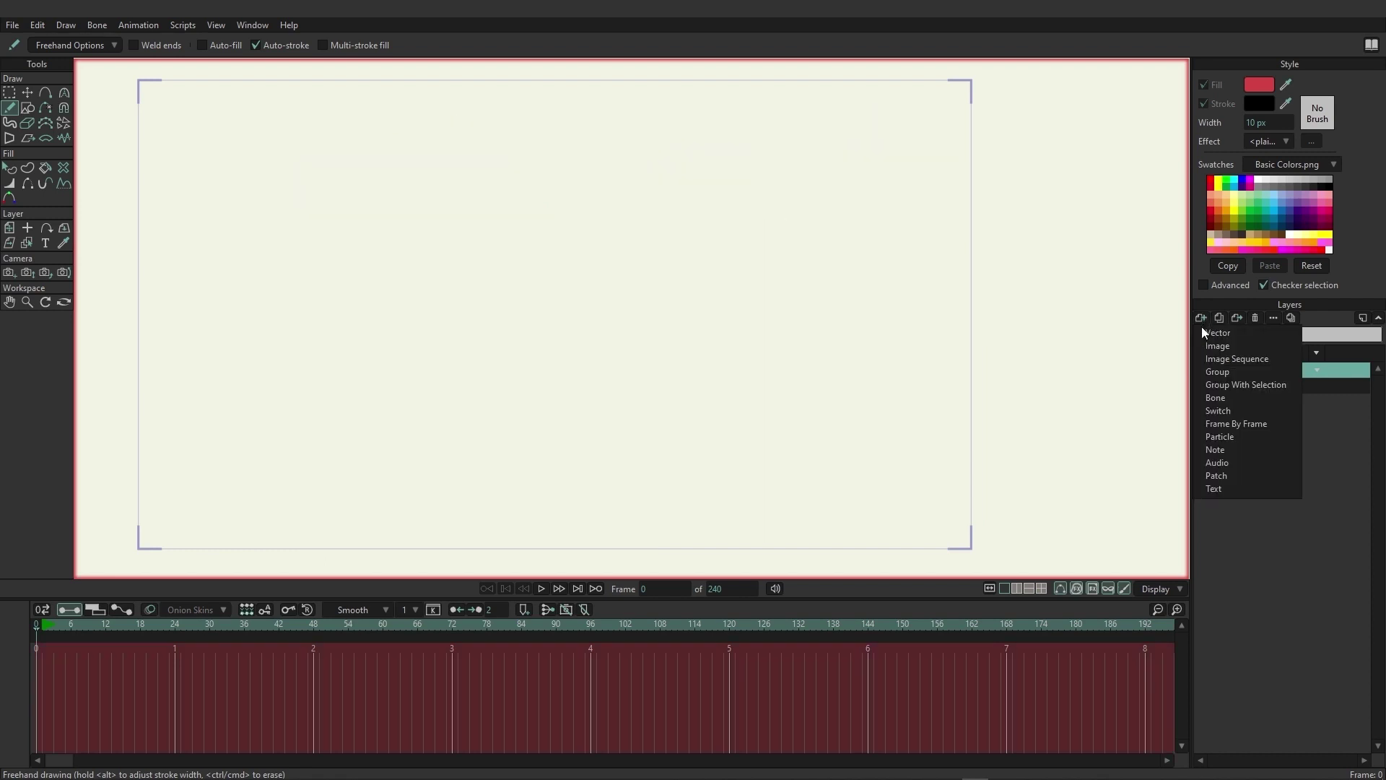
click(1209, 333)
click(1299, 372)
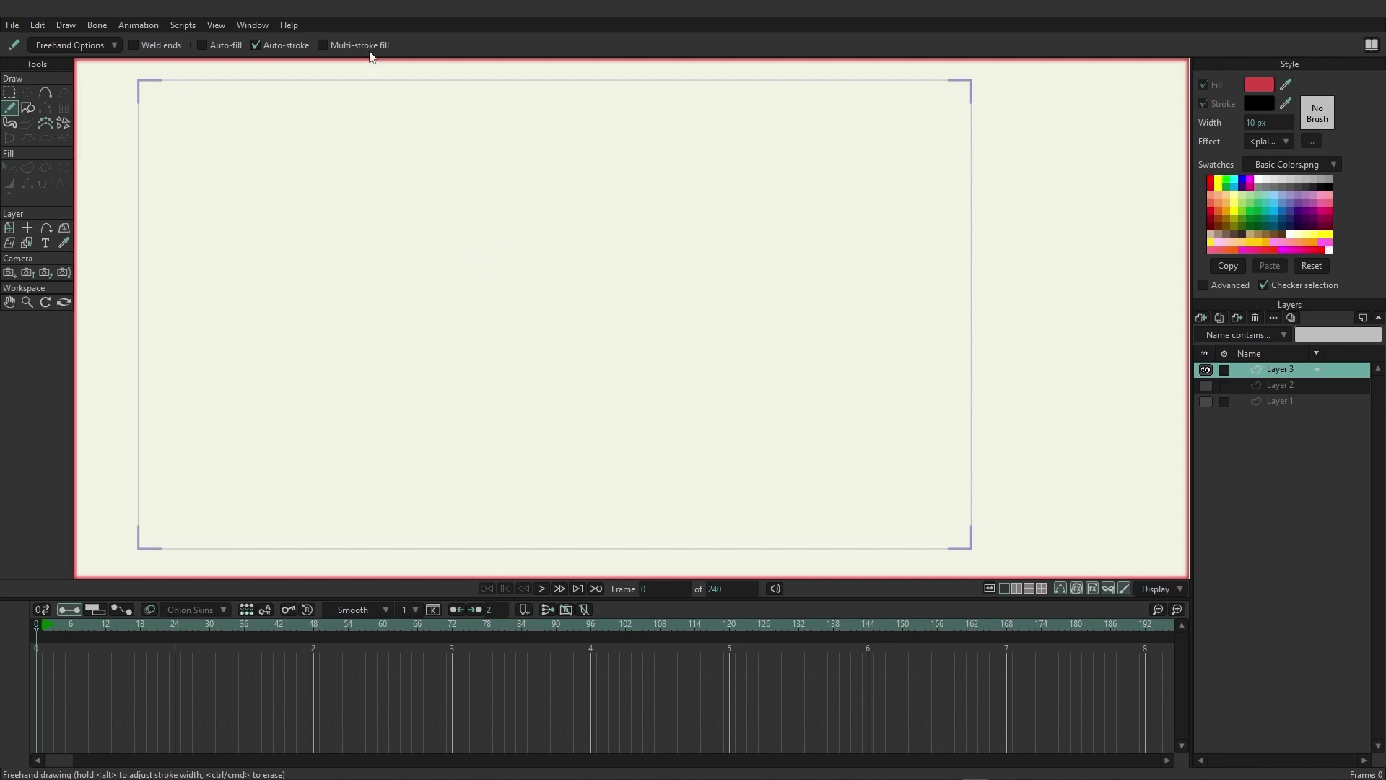
Step: With Auto-fill back on, draw two red lobes and a filled wavy loop below them
click(217, 49)
mouse_move(297, 408)
mouse_down()
mouse_move(285, 334)
mouse_move(304, 257)
mouse_move(356, 186)
mouse_move(423, 167)
mouse_move(523, 210)
mouse_move(573, 267)
mouse_move(621, 401)
mouse_up()
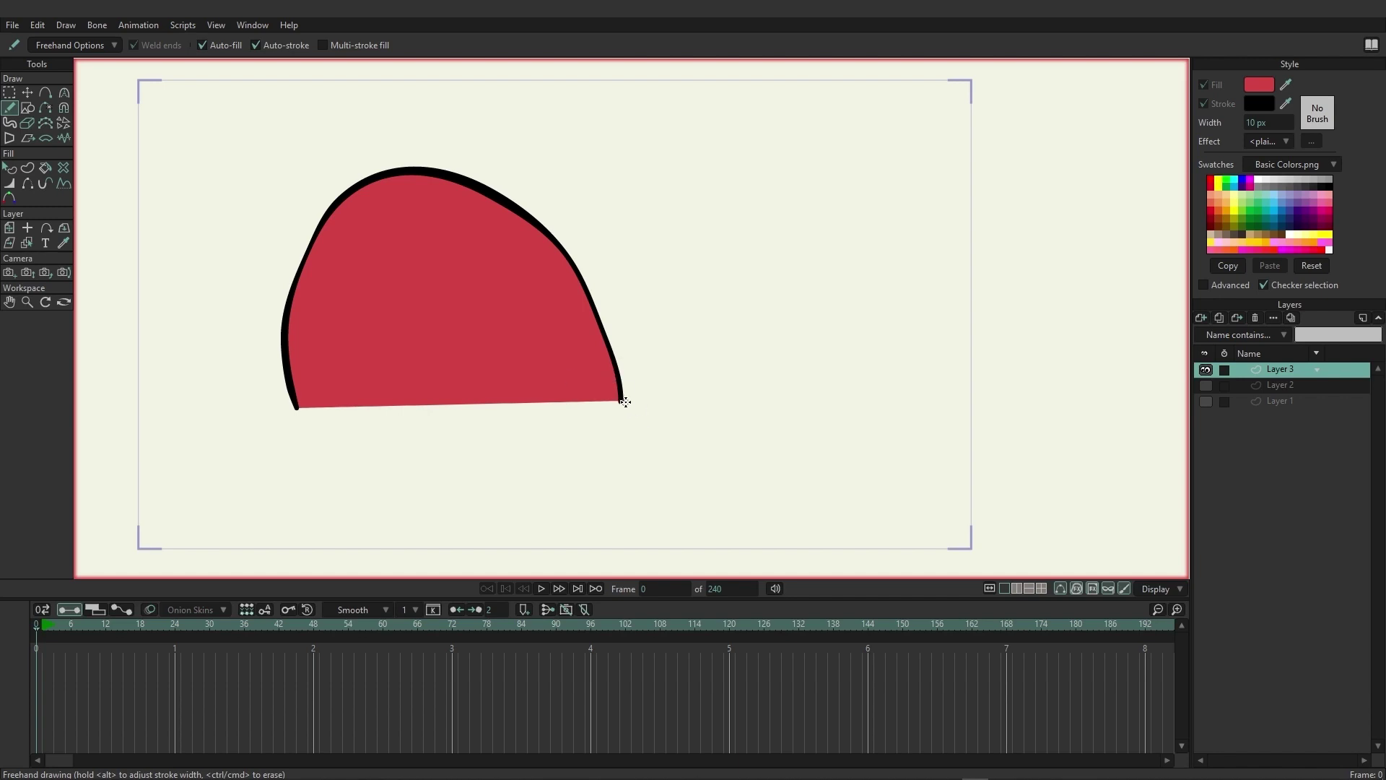
mouse_move(620, 397)
mouse_down()
mouse_move(695, 206)
mouse_move(769, 159)
mouse_move(810, 156)
mouse_move(861, 166)
mouse_move(932, 222)
mouse_move(973, 307)
mouse_move(979, 424)
mouse_up()
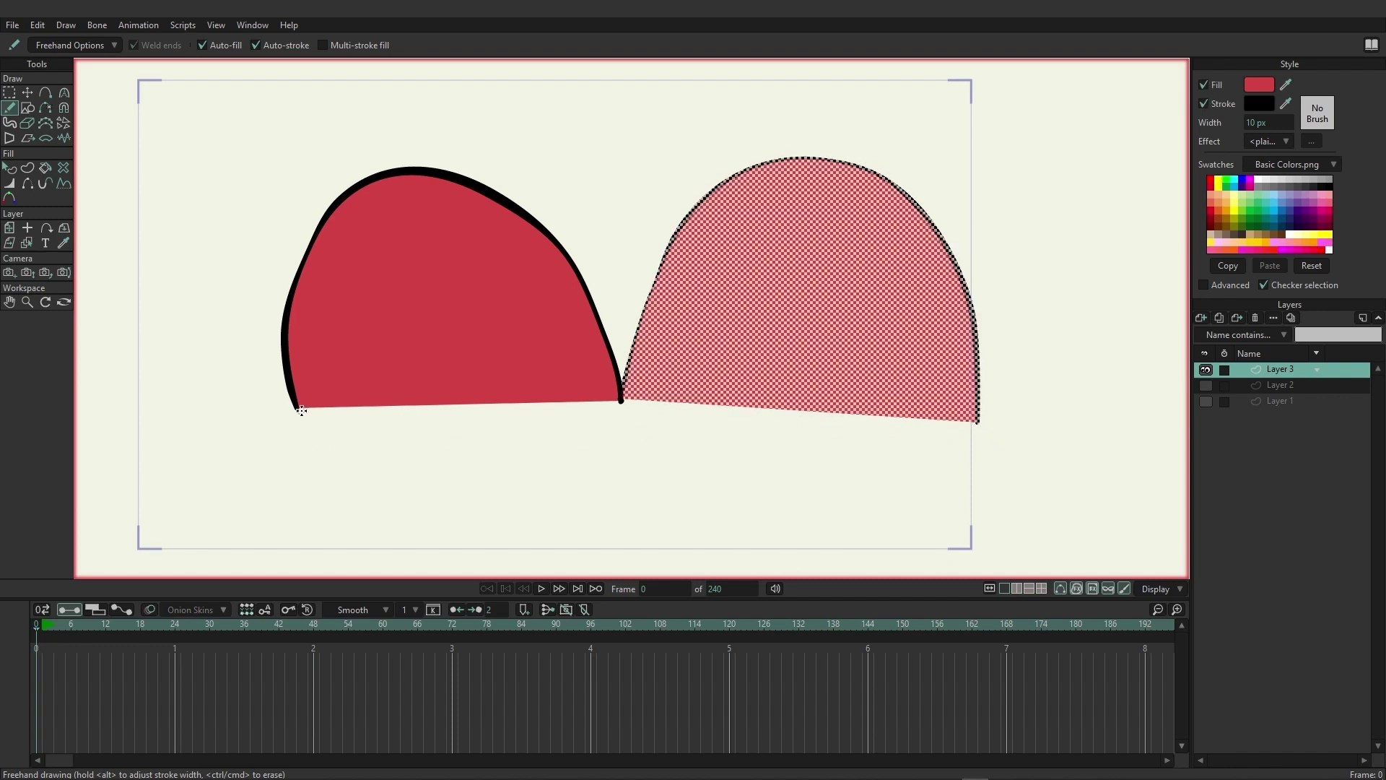
drag(370, 493, 436, 285)
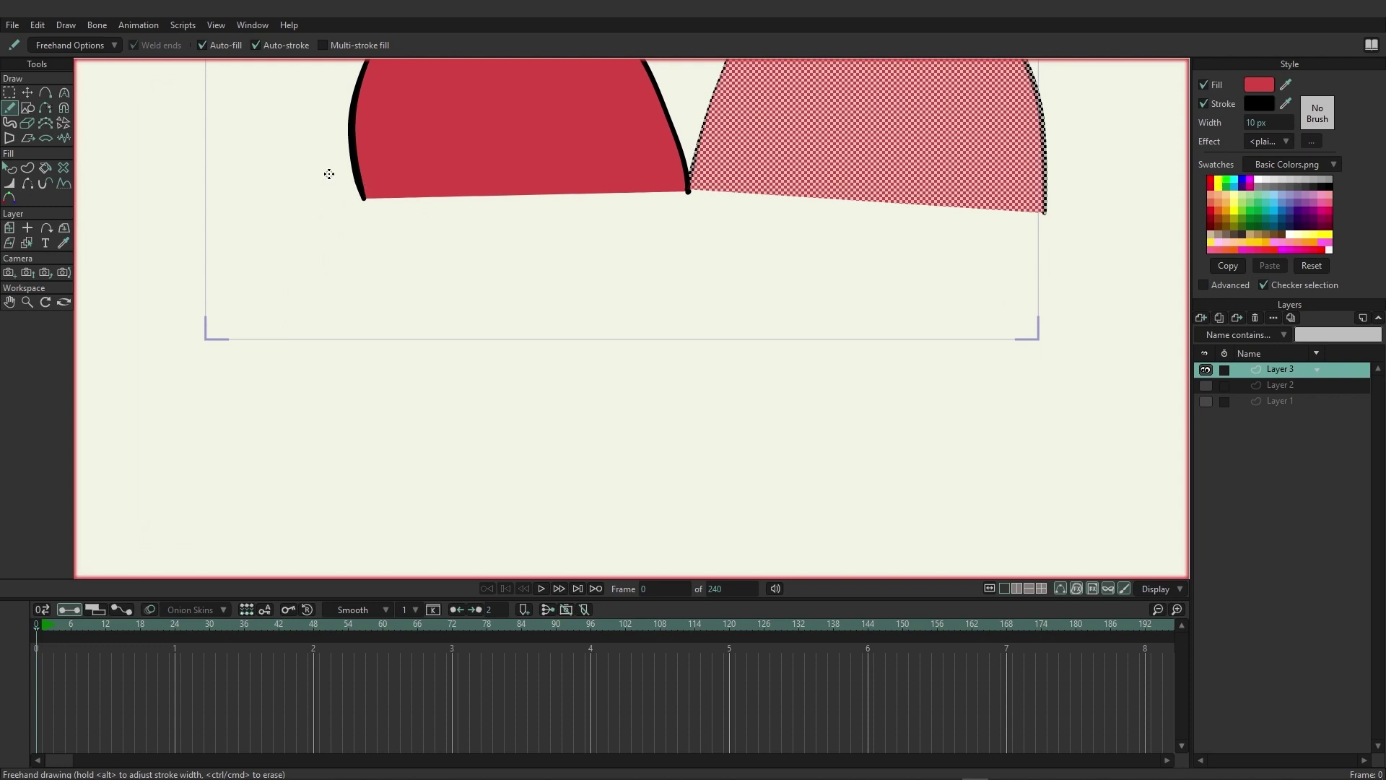
mouse_move(363, 195)
mouse_down()
mouse_move(317, 224)
mouse_move(316, 249)
mouse_move(321, 292)
mouse_move(351, 311)
mouse_up()
mouse_move(375, 312)
mouse_down()
mouse_move(414, 295)
mouse_move(509, 321)
mouse_move(526, 261)
mouse_move(669, 295)
mouse_move(642, 238)
mouse_move(708, 431)
mouse_move(696, 476)
mouse_up()
Step: Zoom out and draw a two-humped red shape left of the camera frame
scroll(655, 375, down, 5)
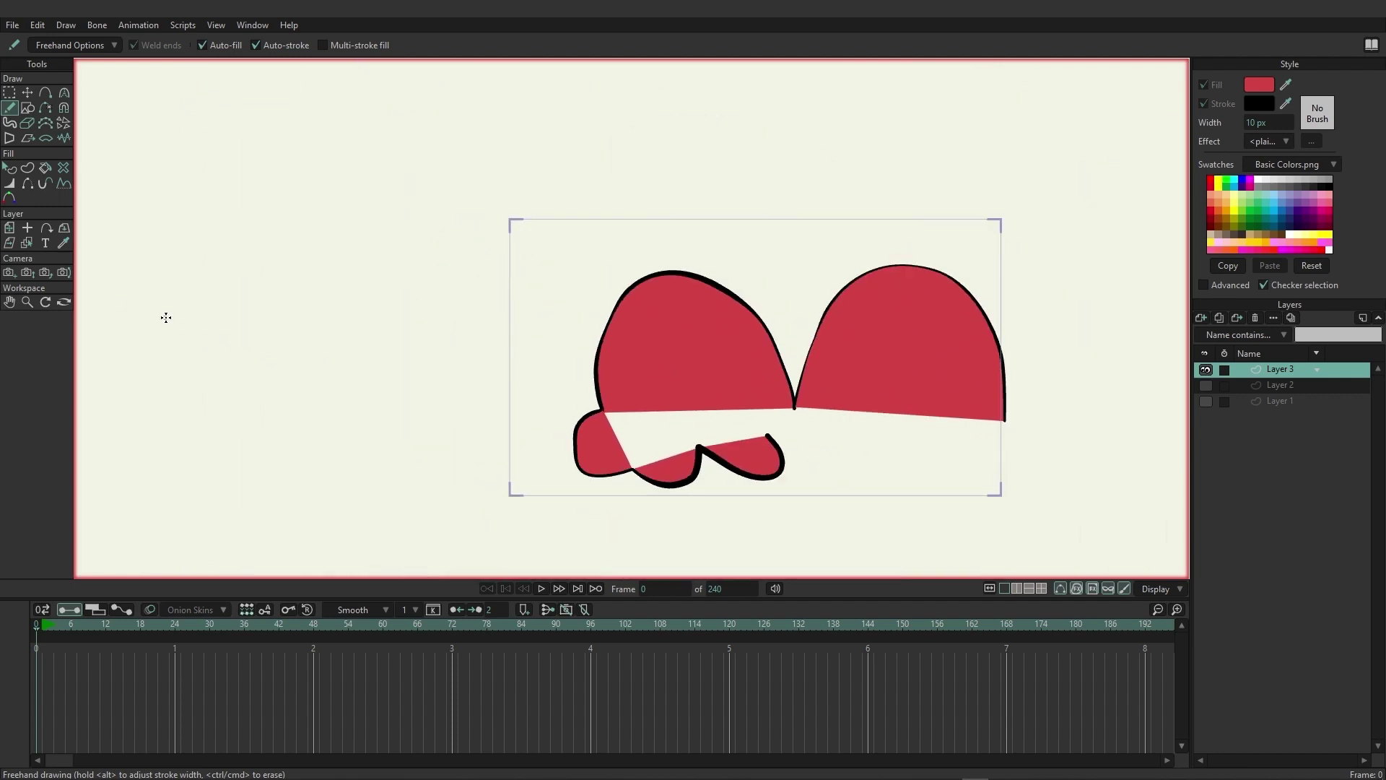
mouse_move(166, 318)
mouse_down()
mouse_move(186, 244)
mouse_move(212, 217)
mouse_move(248, 217)
mouse_move(274, 243)
mouse_move(291, 313)
mouse_move(310, 245)
mouse_move(367, 201)
mouse_move(441, 231)
mouse_move(464, 326)
mouse_up()
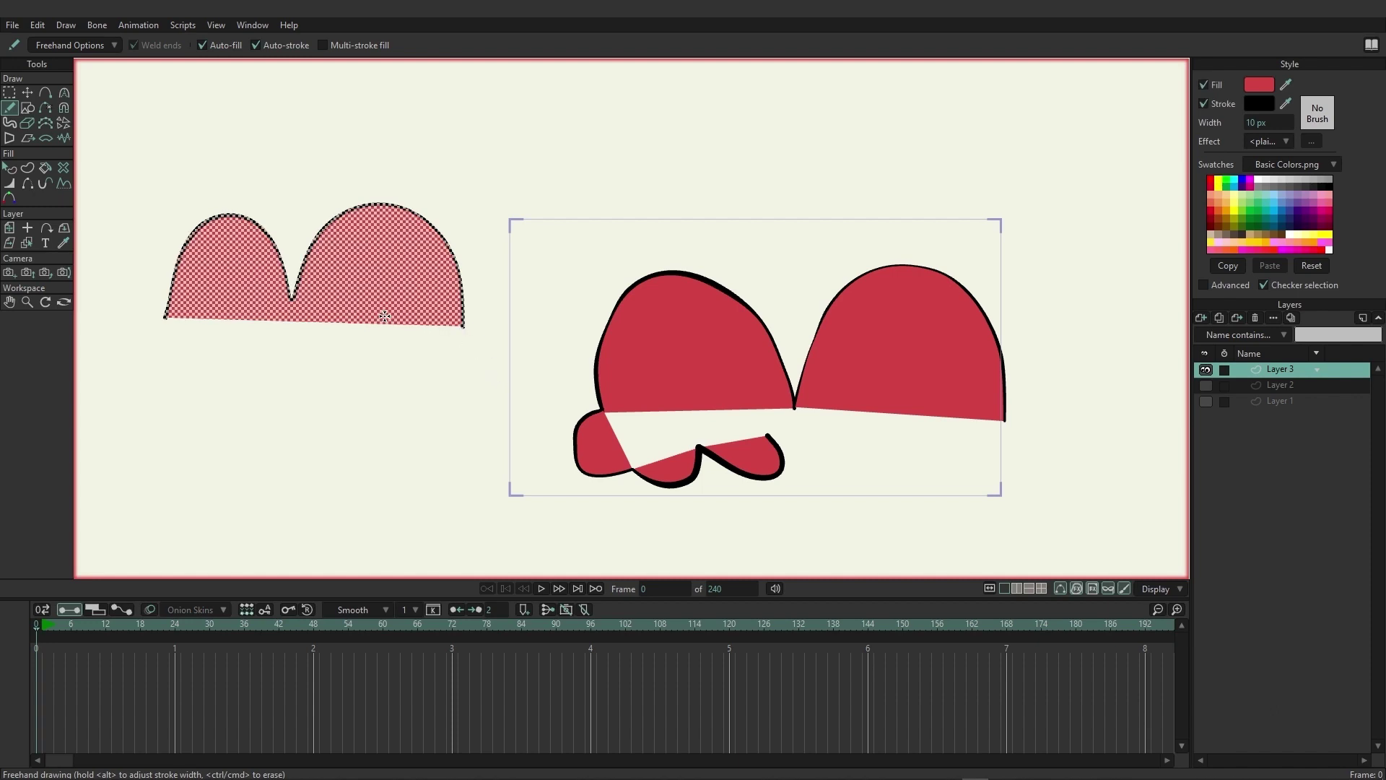
Step: Hide Layer 3 and add a new vector Layer 4
click(1204, 371)
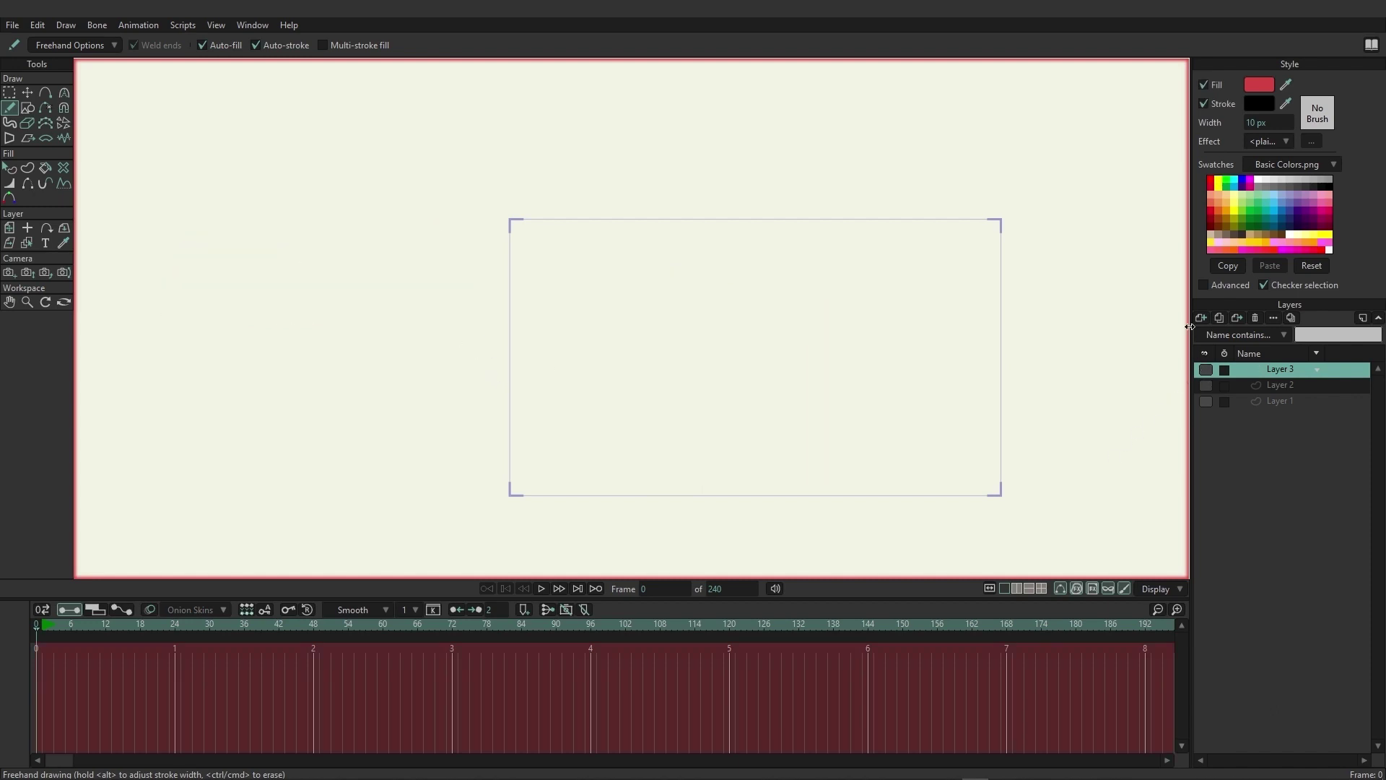
click(1201, 318)
click(1220, 334)
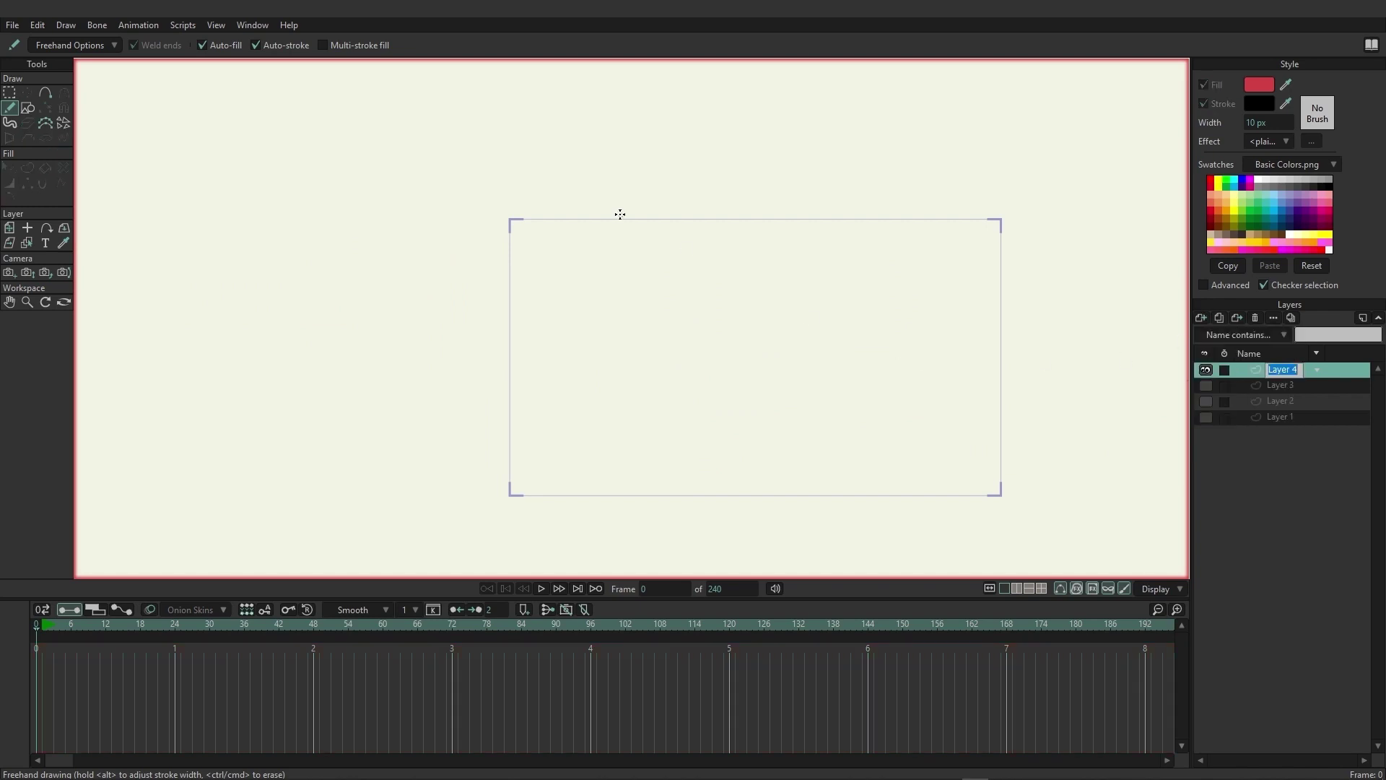
Step: Enable Multi-stroke fill and draw a black-outlined red dome on Layer 4
click(359, 44)
scroll(405, 315, up, 2)
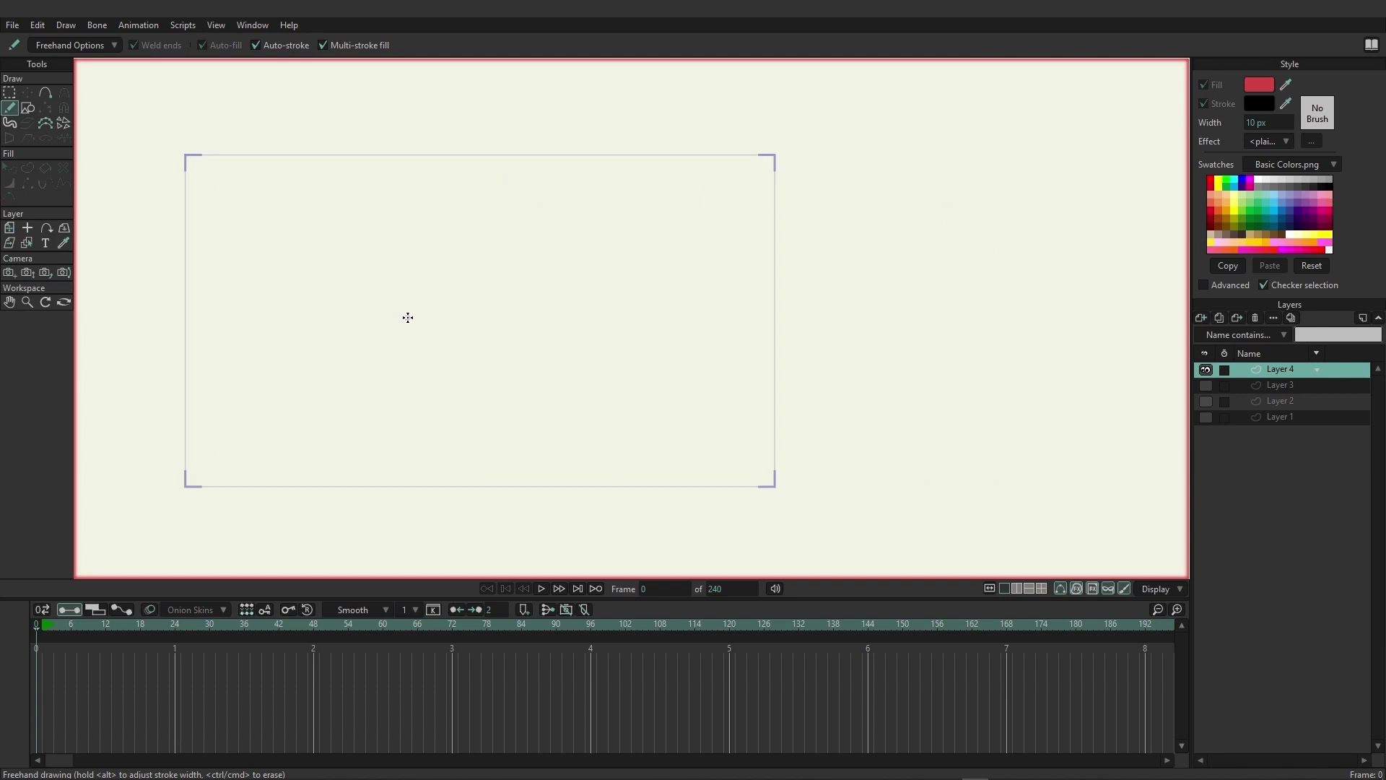
drag(410, 319, 462, 330)
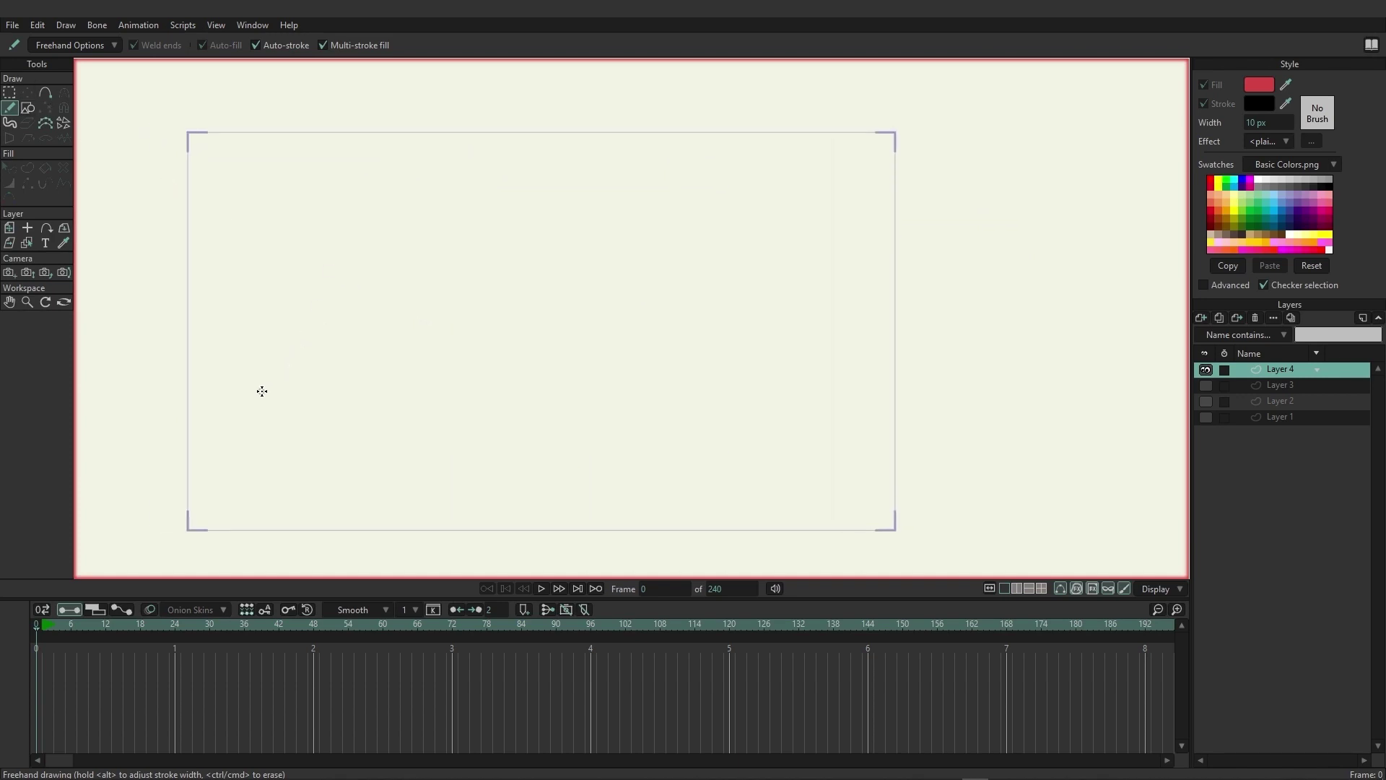
mouse_move(262, 390)
mouse_down()
mouse_move(283, 273)
mouse_move(314, 236)
mouse_move(390, 210)
mouse_move(480, 254)
mouse_move(514, 315)
mouse_move(531, 405)
mouse_up()
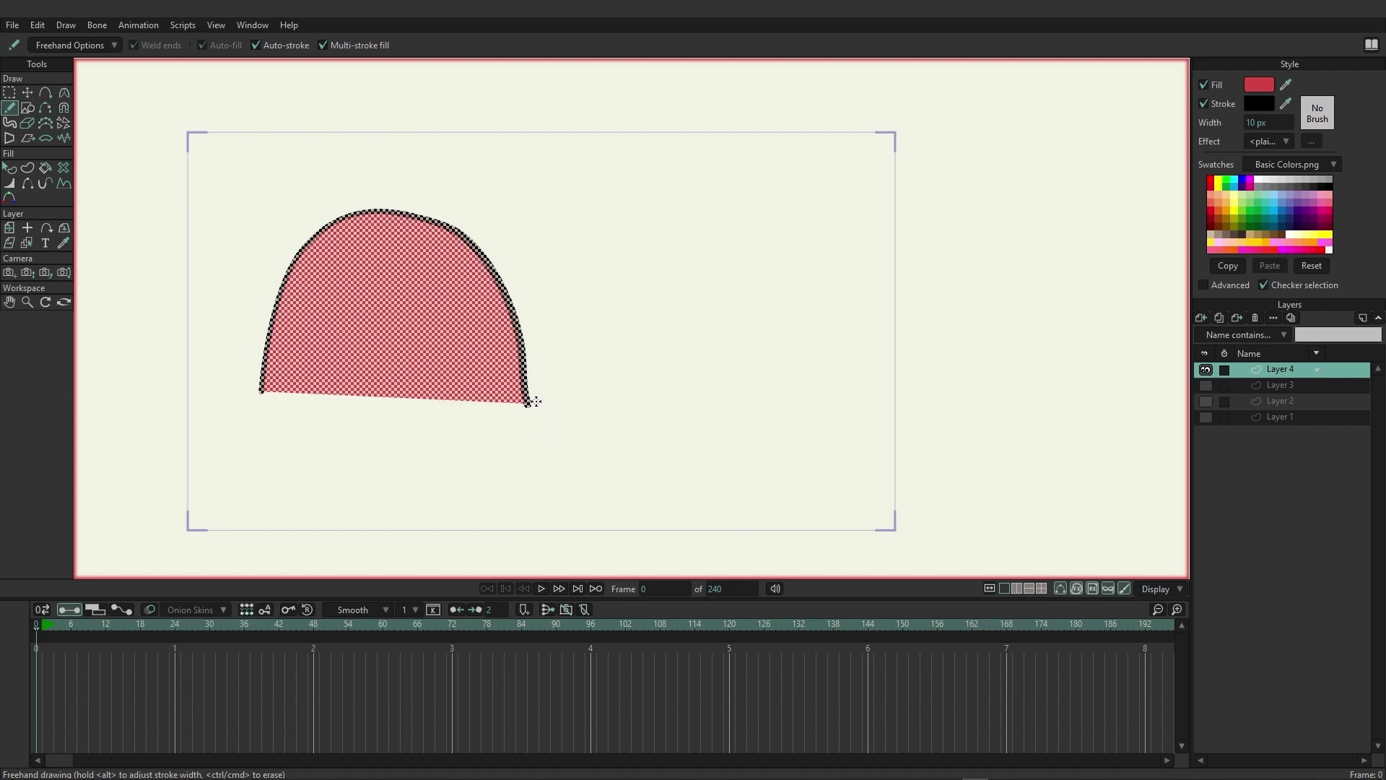
Step: Draw a stroke from the dome's lower right, adding humps along a sloping base
mouse_move(526, 402)
mouse_down()
mouse_move(583, 295)
mouse_move(639, 255)
mouse_move(699, 254)
mouse_move(744, 293)
mouse_move(781, 371)
mouse_move(776, 439)
mouse_move(824, 322)
mouse_move(897, 292)
mouse_move(965, 362)
mouse_move(983, 423)
mouse_move(969, 512)
mouse_up()
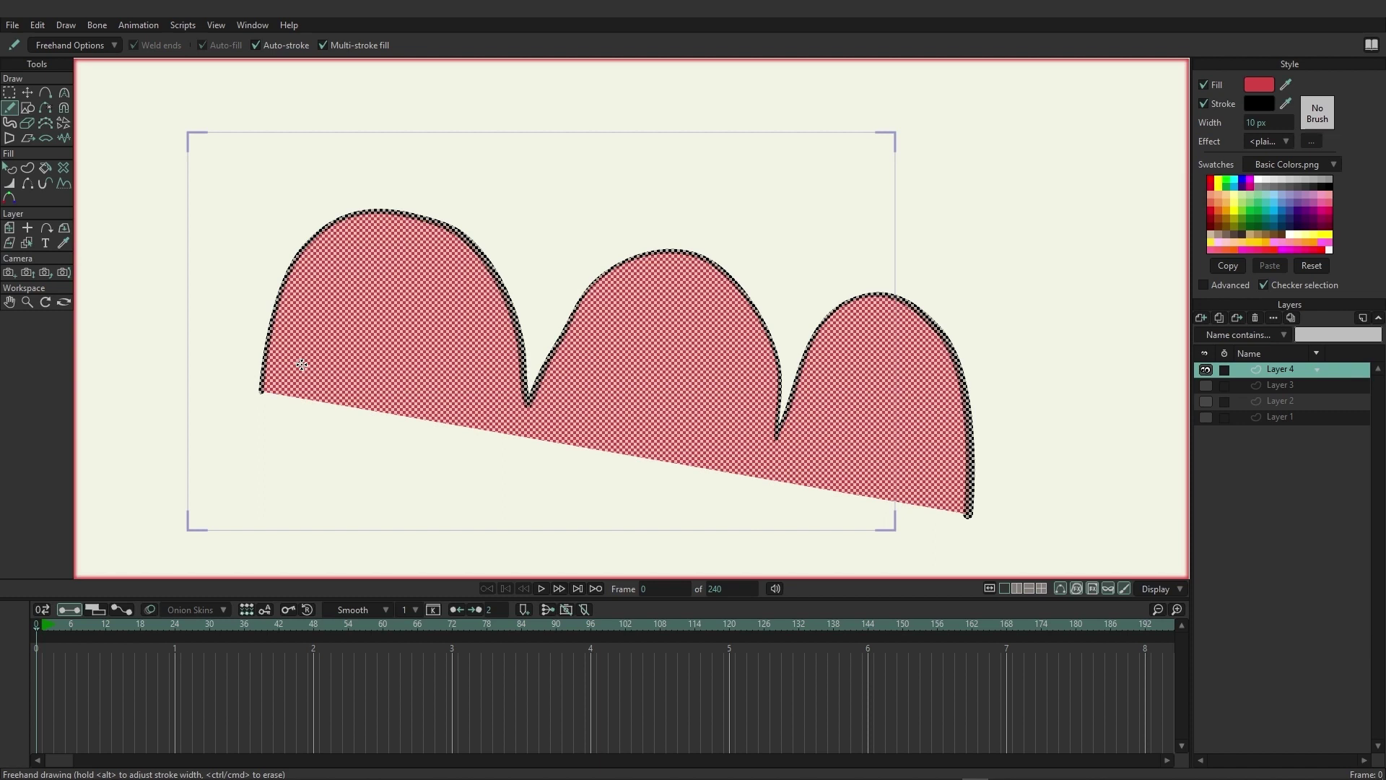
Step: Hide Layer 4, add a new vector Layer 5, and choose the Blob Brush tool
click(1204, 369)
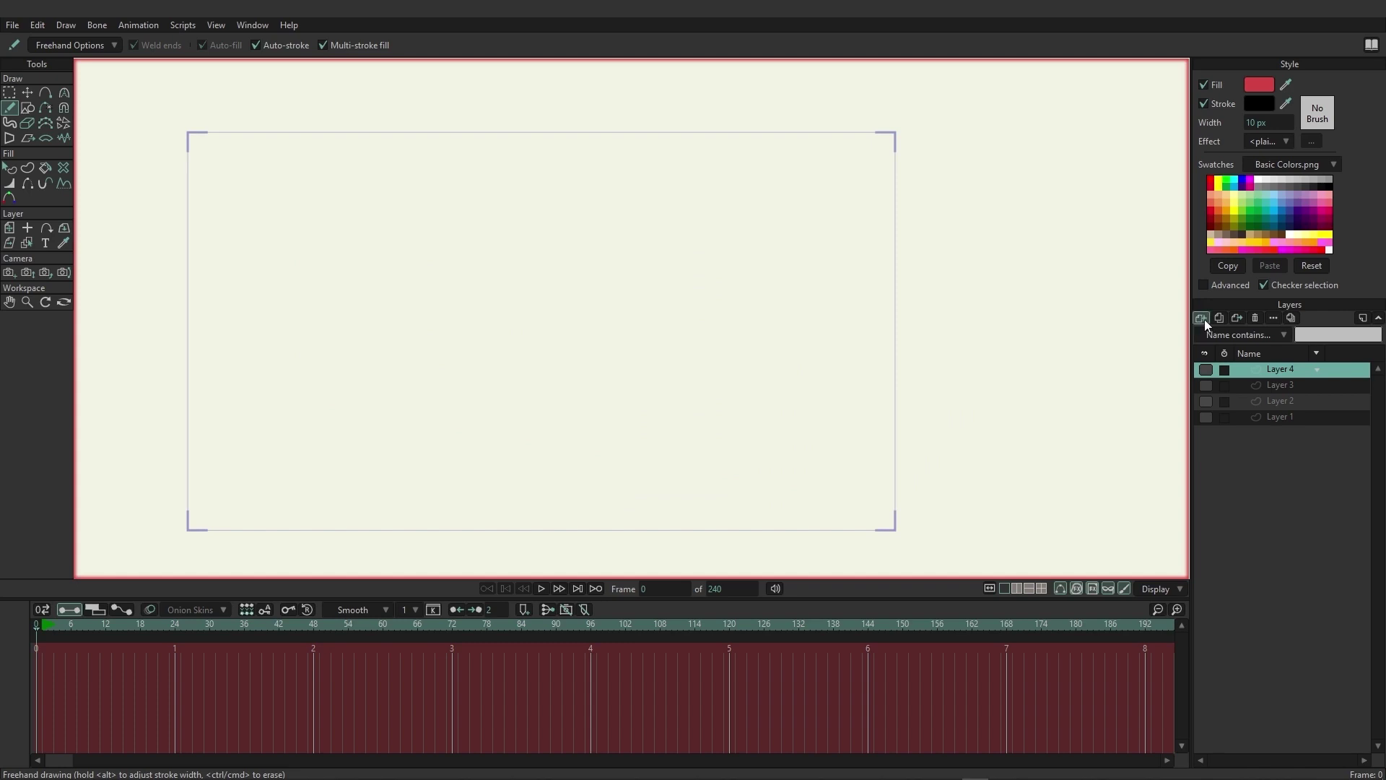
click(1204, 319)
click(1207, 332)
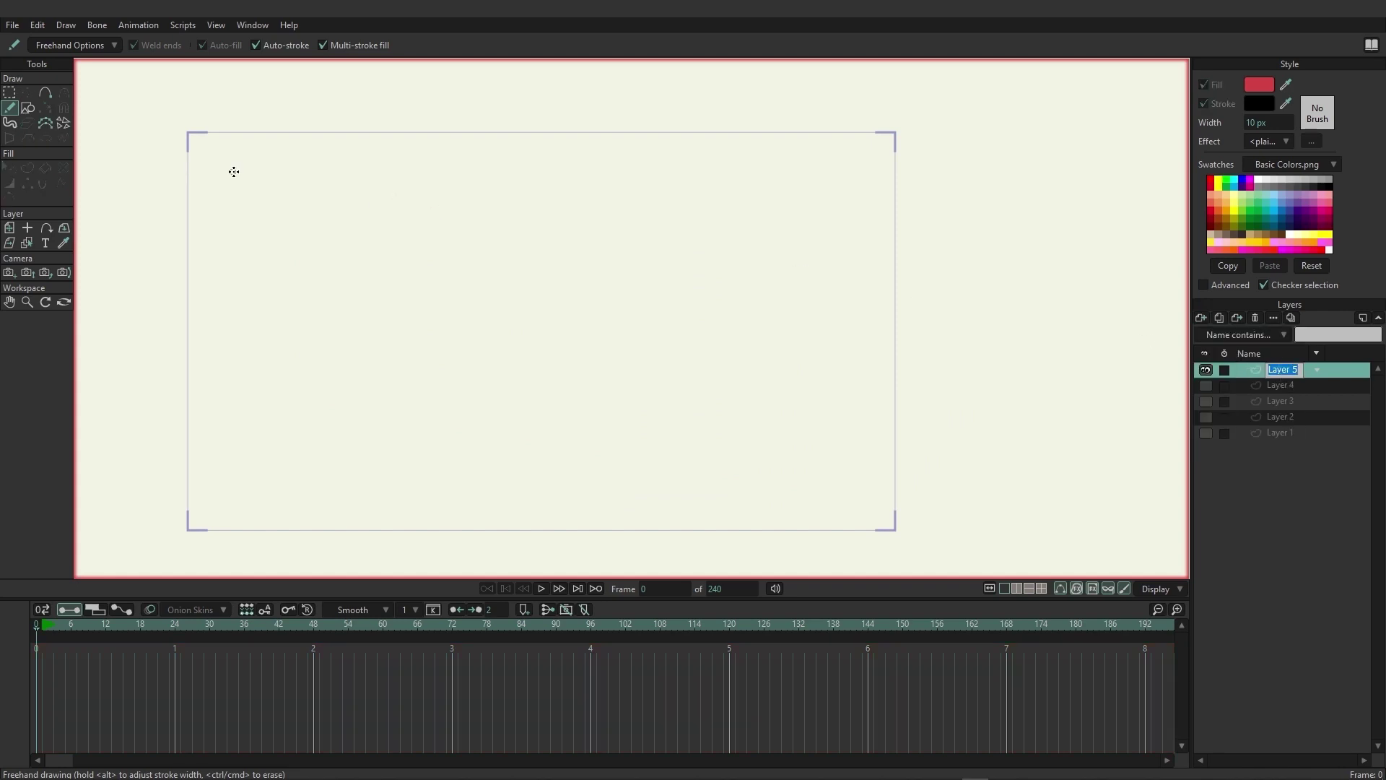
click(10, 128)
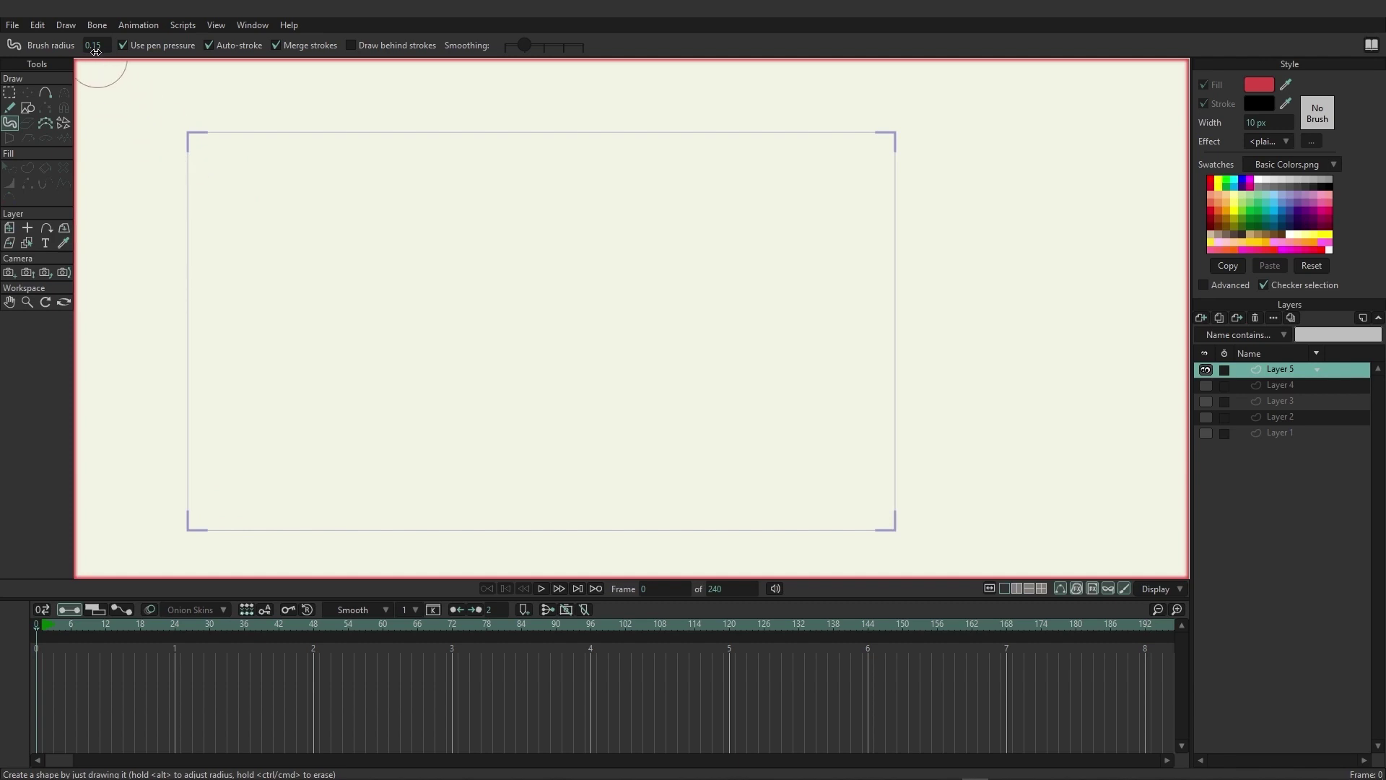
Step: Widen the outline, paint a red wavy squiggle on Layer 5, and set outline width to 27 px
mouse_move(1264, 120)
mouse_down()
mouse_move(1319, 132)
mouse_move(1299, 121)
mouse_up()
mouse_move(288, 303)
mouse_down()
mouse_move(297, 262)
mouse_move(331, 232)
mouse_move(388, 237)
mouse_move(426, 257)
mouse_move(413, 303)
mouse_move(519, 316)
mouse_move(536, 334)
mouse_move(514, 394)
mouse_up()
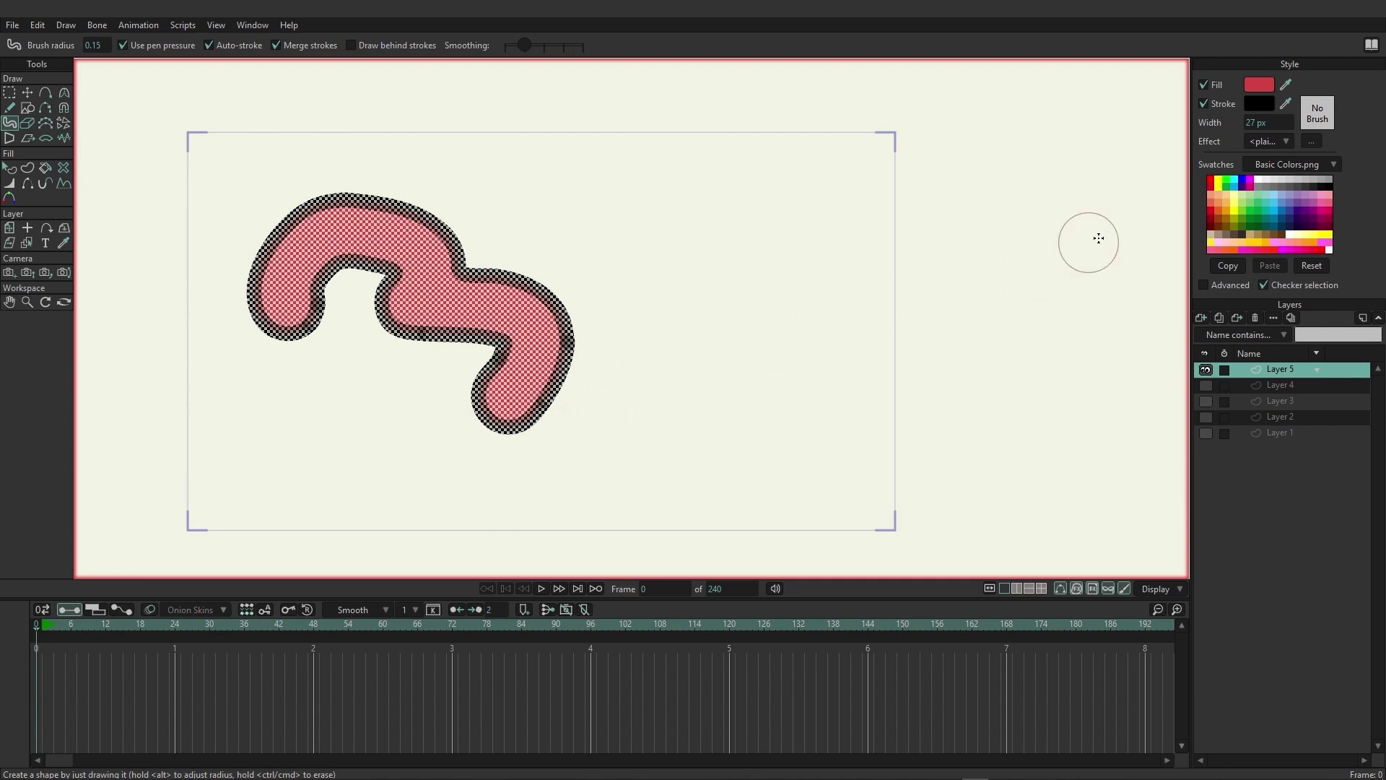
click(1251, 124)
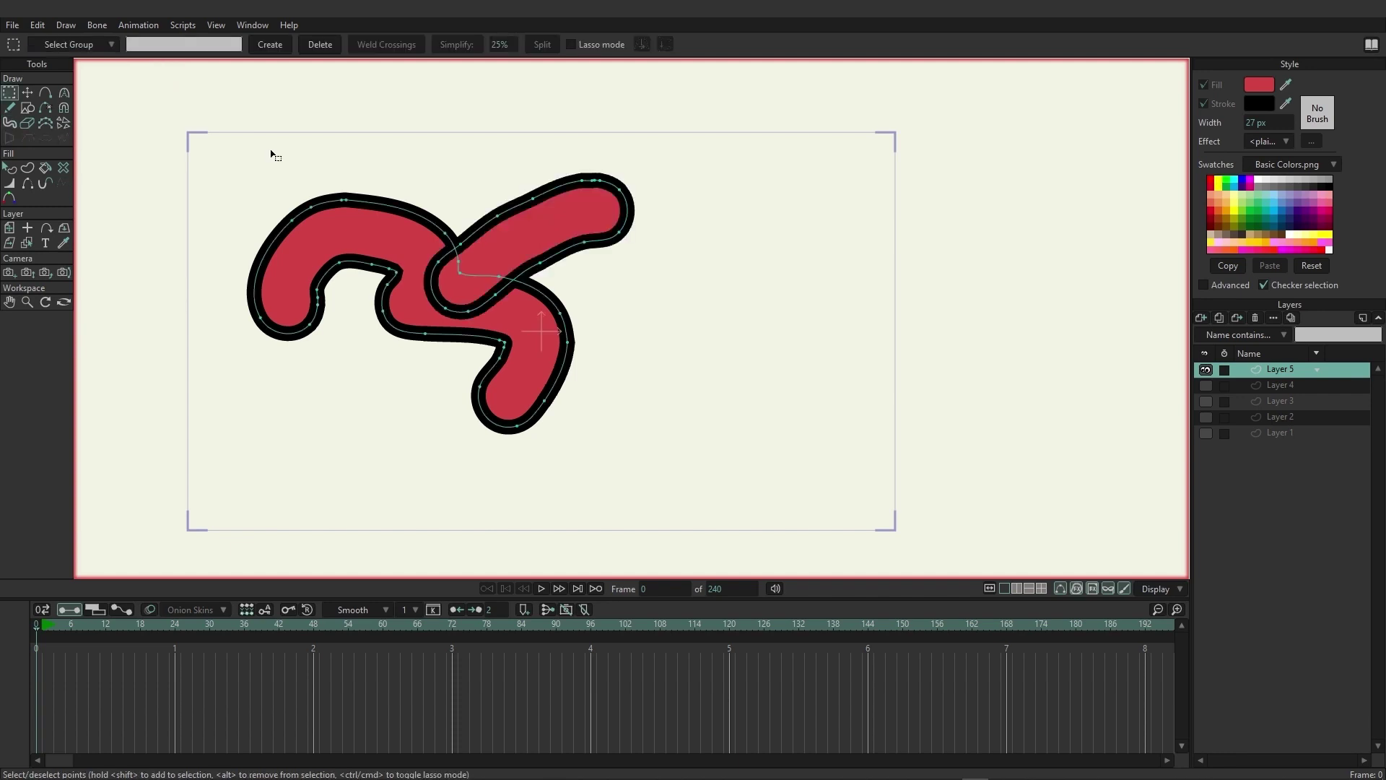
Step: Erase a small notch from the top edge of the squiggle's rising upper-right stroke
click(27, 127)
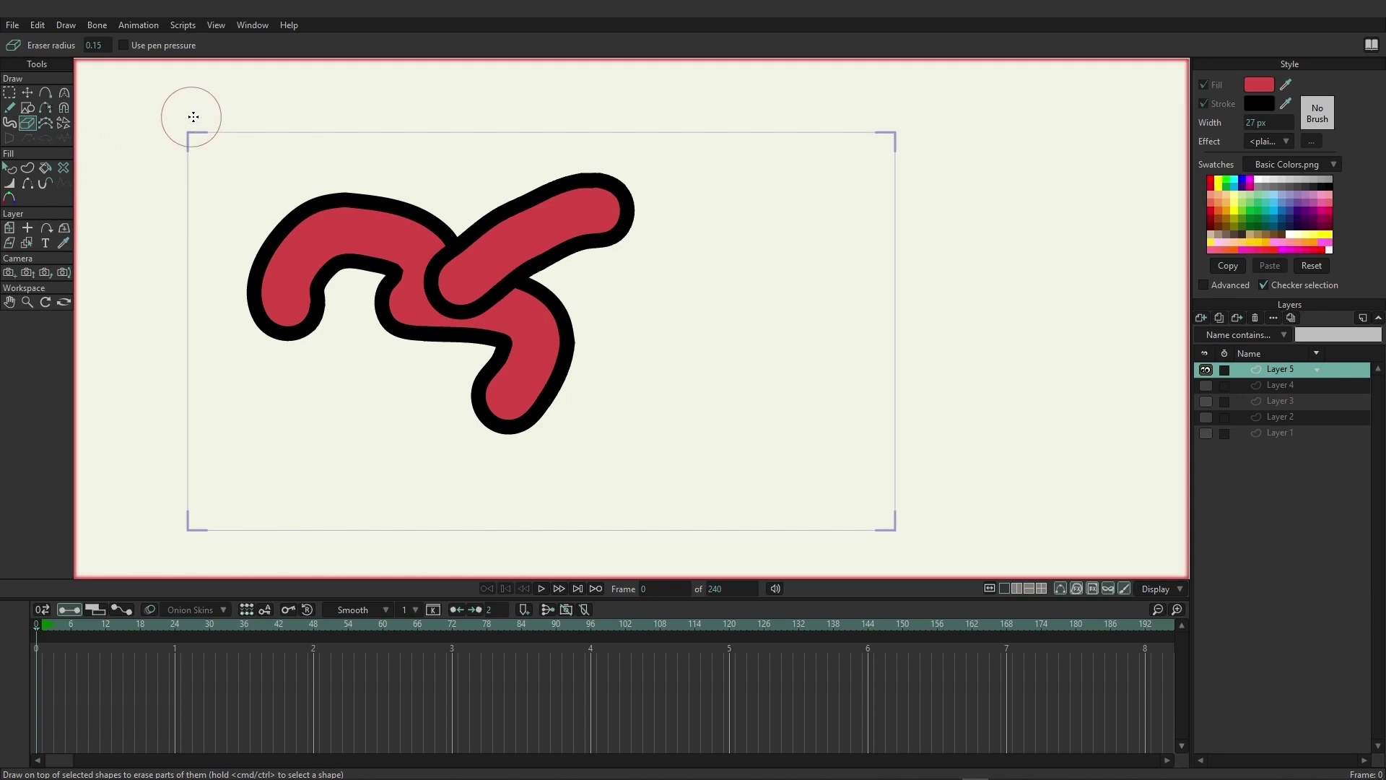
drag(510, 185, 519, 211)
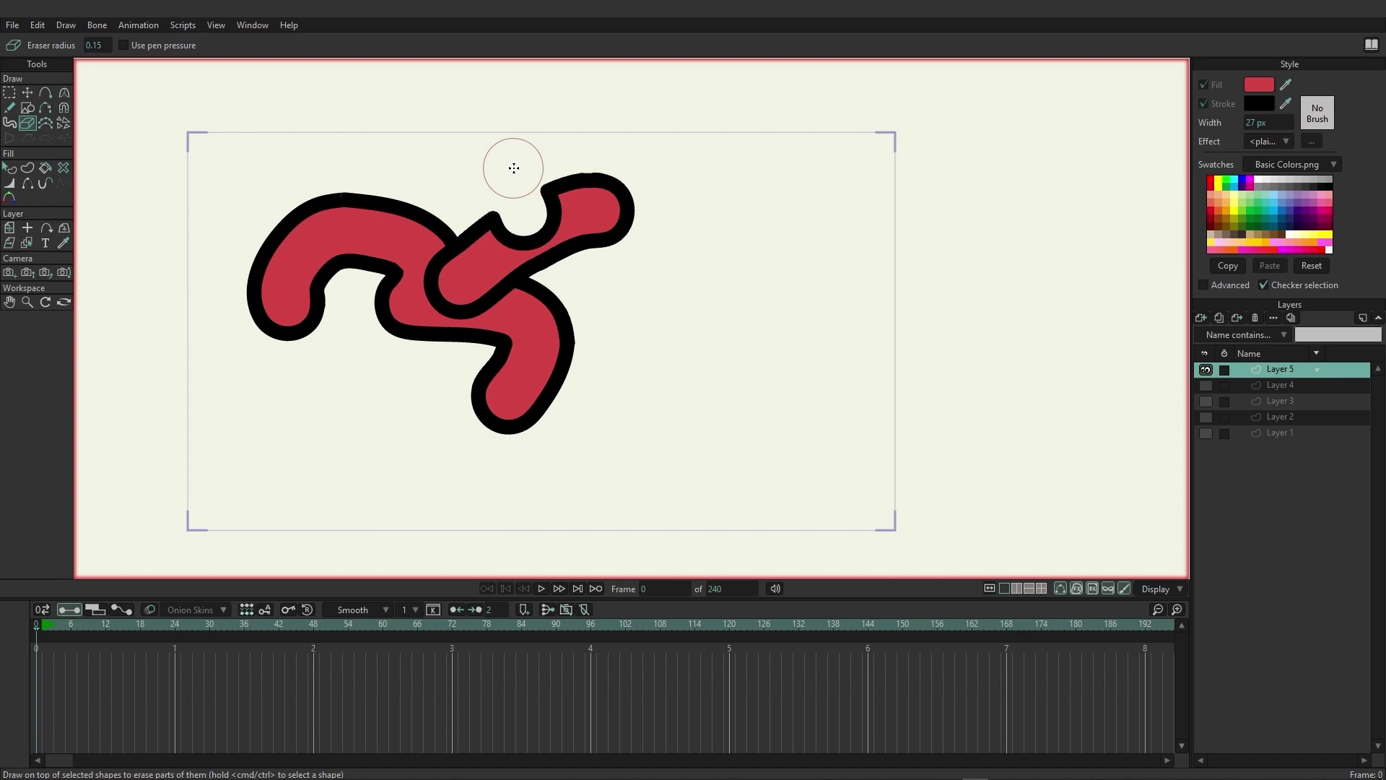
click(26, 94)
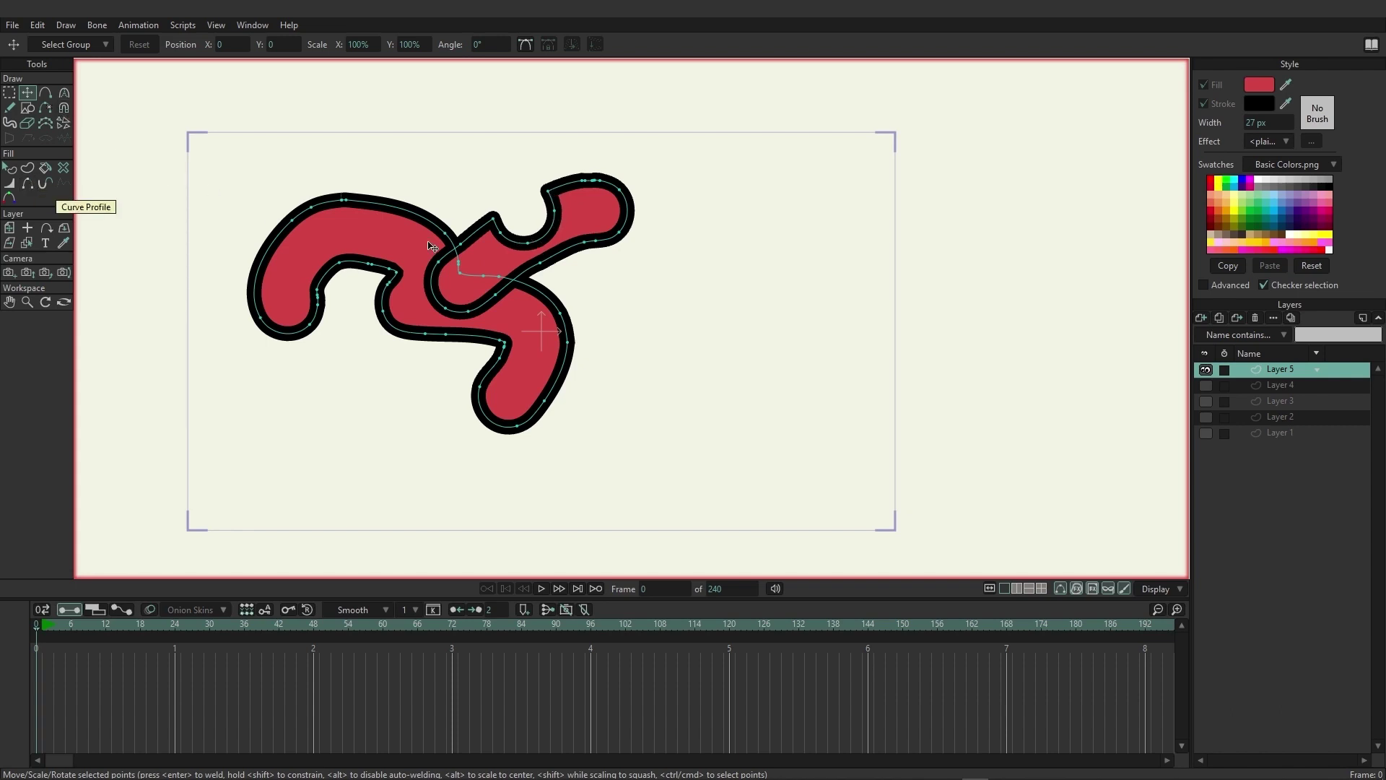
click(555, 210)
key(ctrl+z)
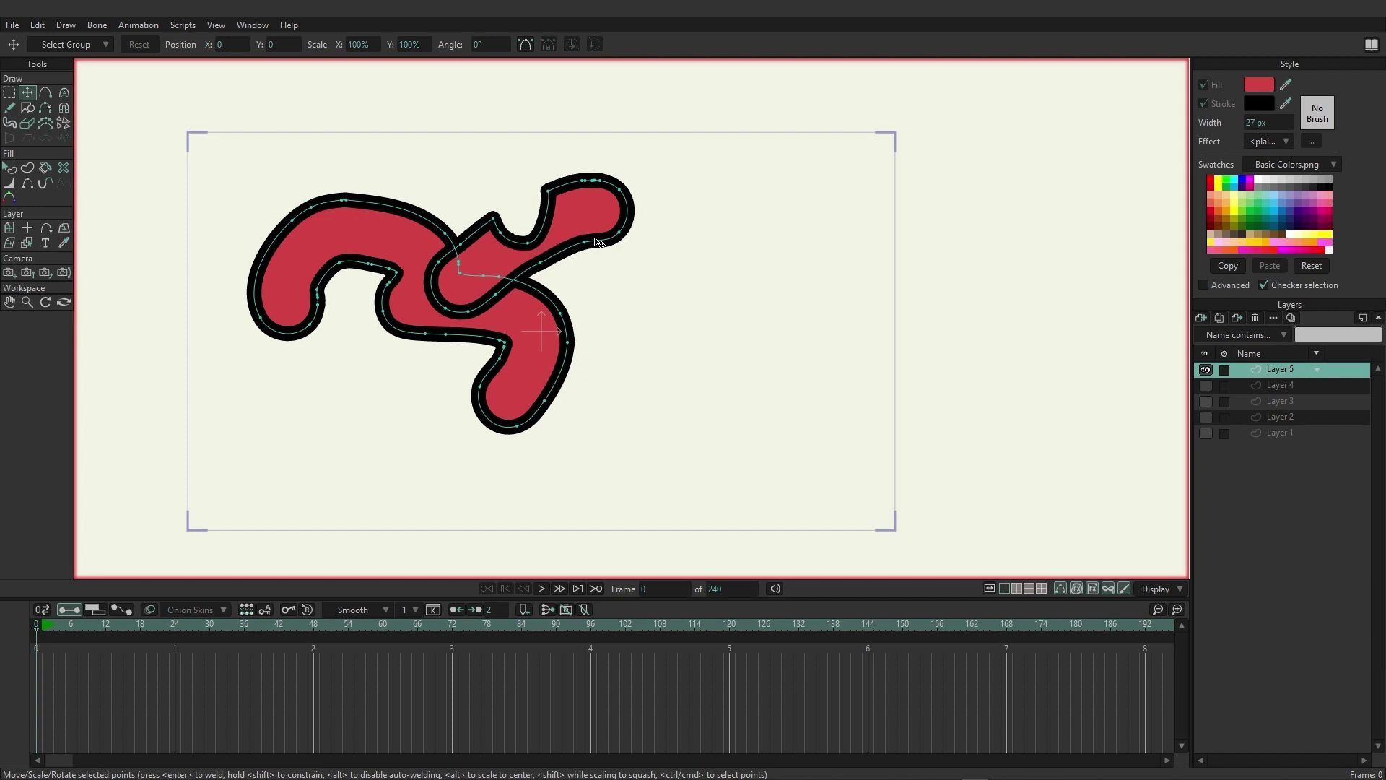
key(ctrl+shift+z)
Step: With the Eraser, trim the left arm's top and side flat and cut the lower lobe to a thin tail
click(28, 123)
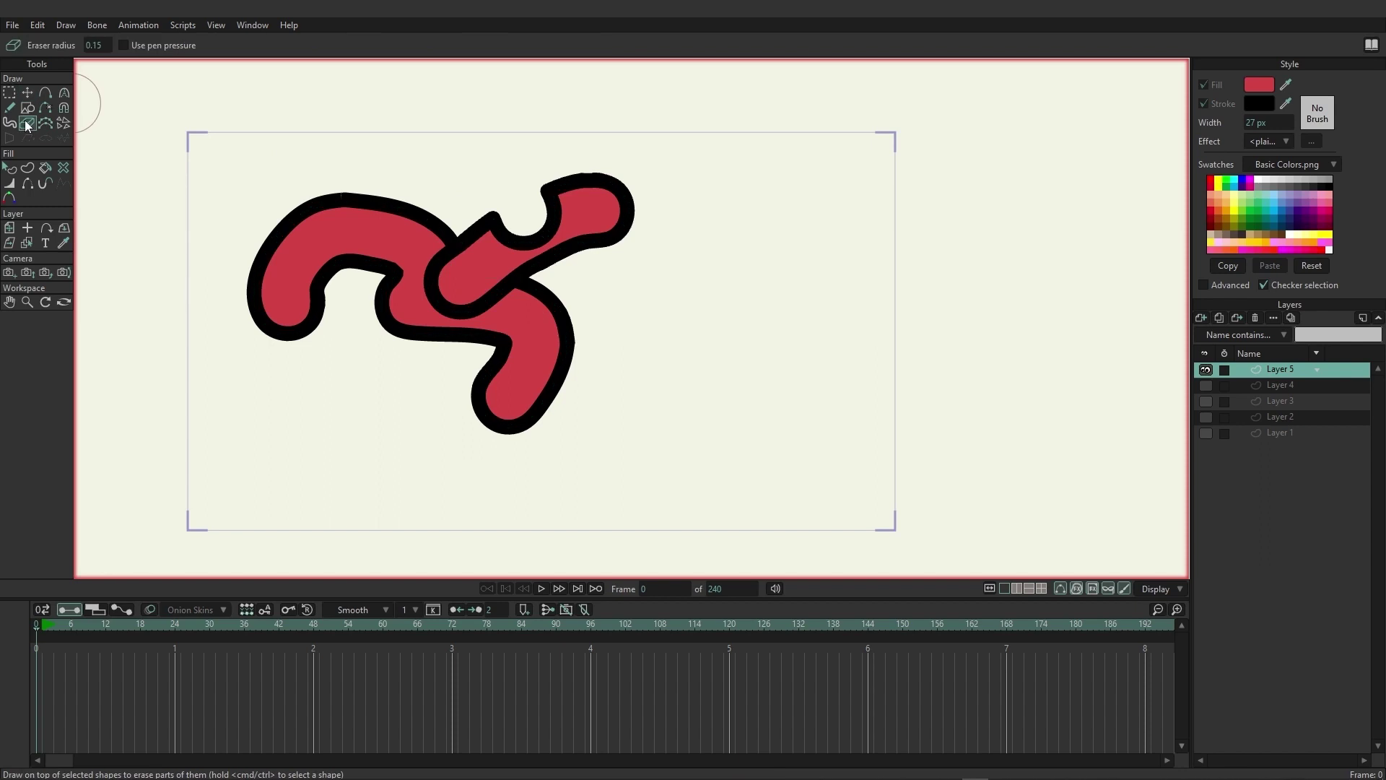
mouse_move(434, 182)
mouse_down()
mouse_move(340, 200)
mouse_move(262, 176)
mouse_up()
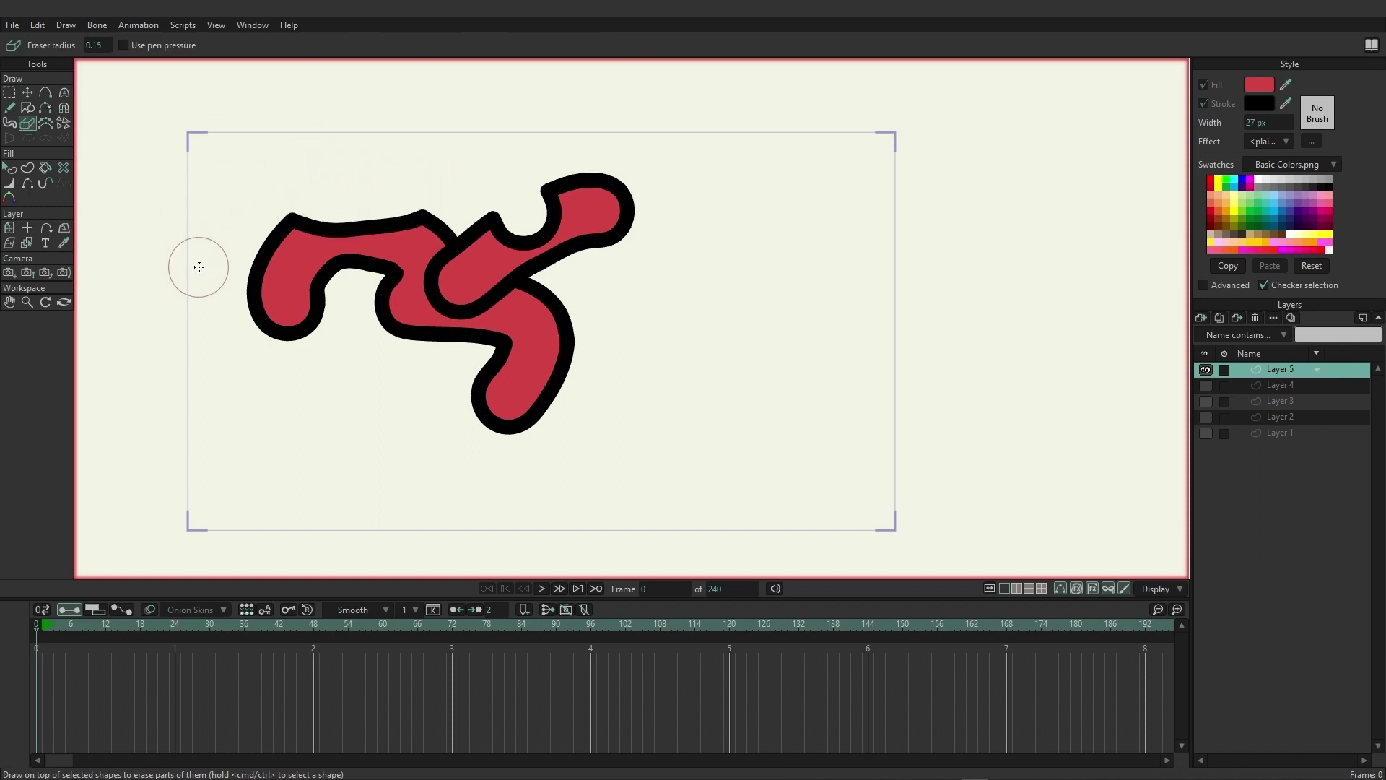
mouse_move(198, 266)
mouse_down()
mouse_move(253, 285)
mouse_move(253, 365)
mouse_move(273, 404)
mouse_up()
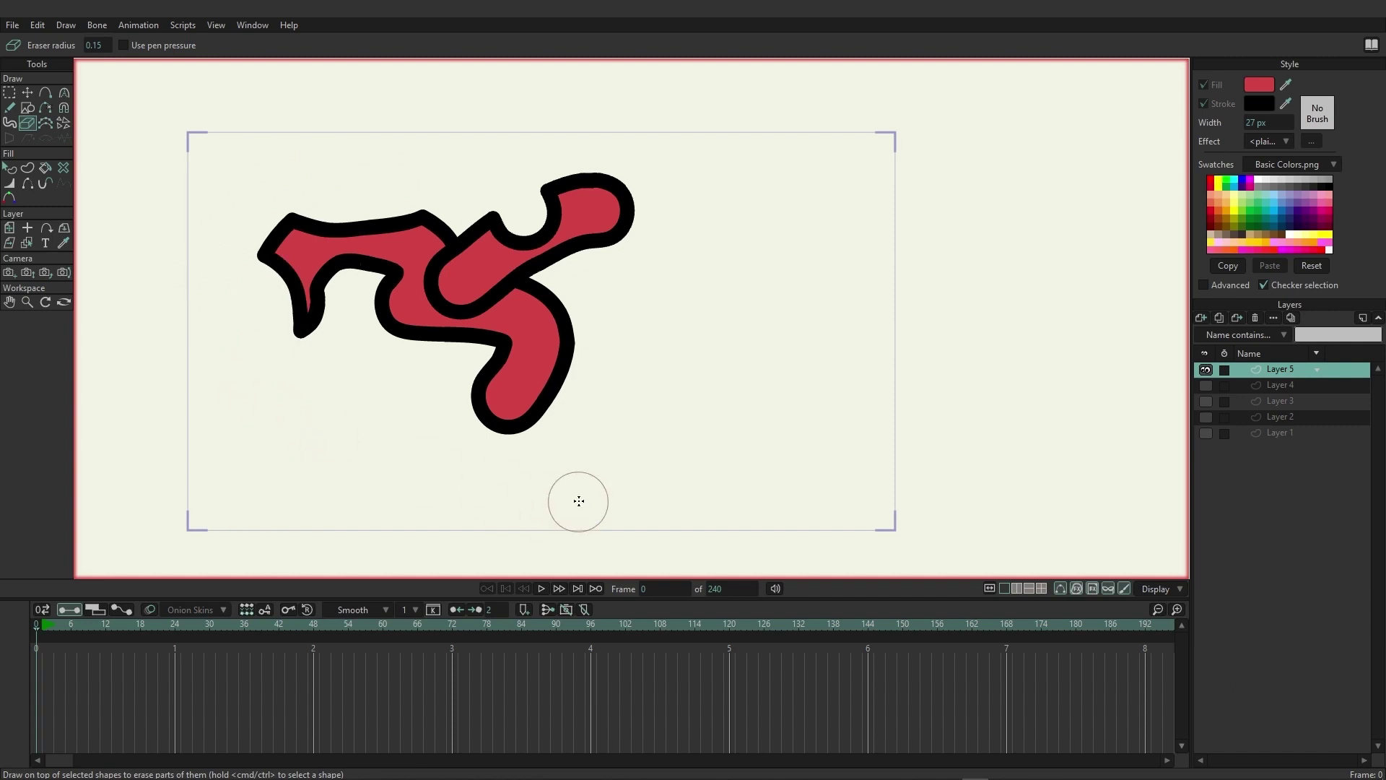
mouse_move(560, 482)
mouse_down()
mouse_move(532, 452)
mouse_move(538, 375)
mouse_move(645, 314)
mouse_move(692, 308)
mouse_up()
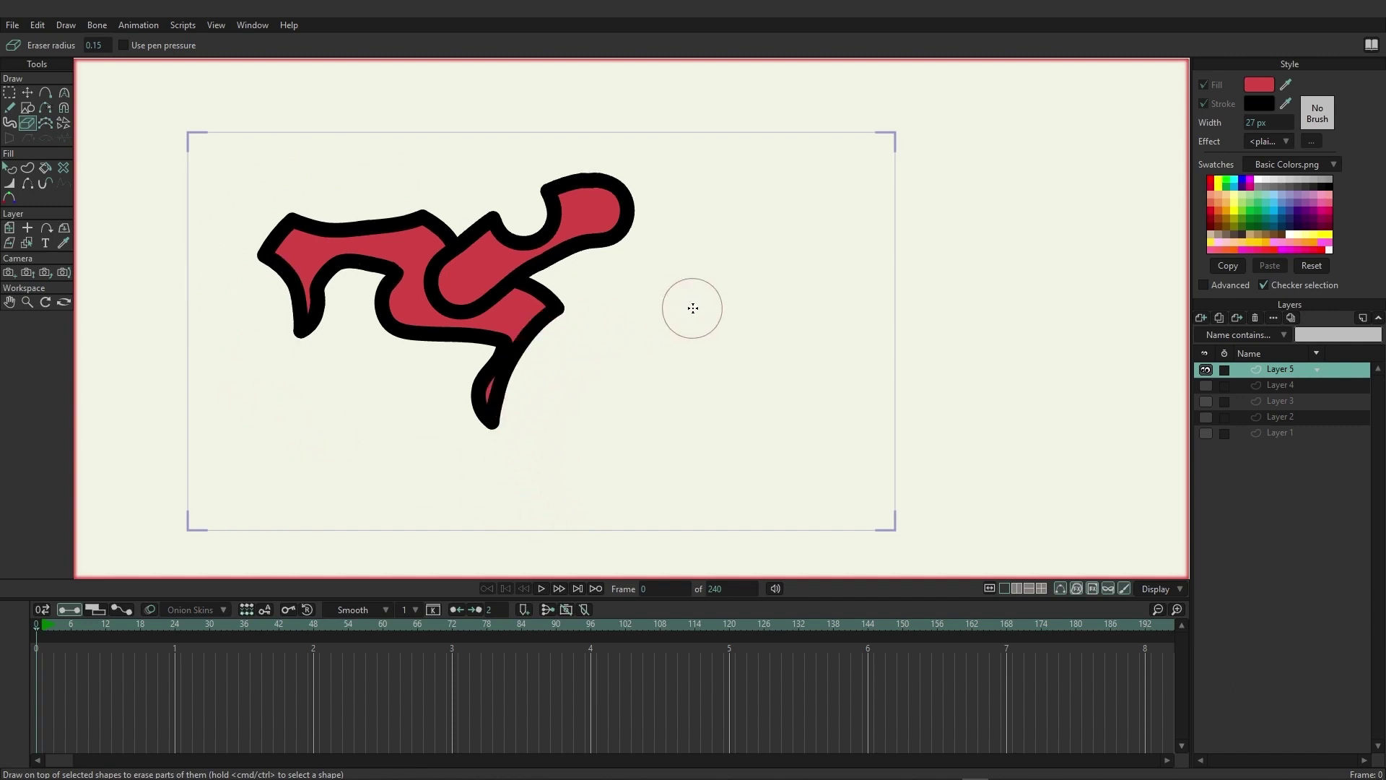